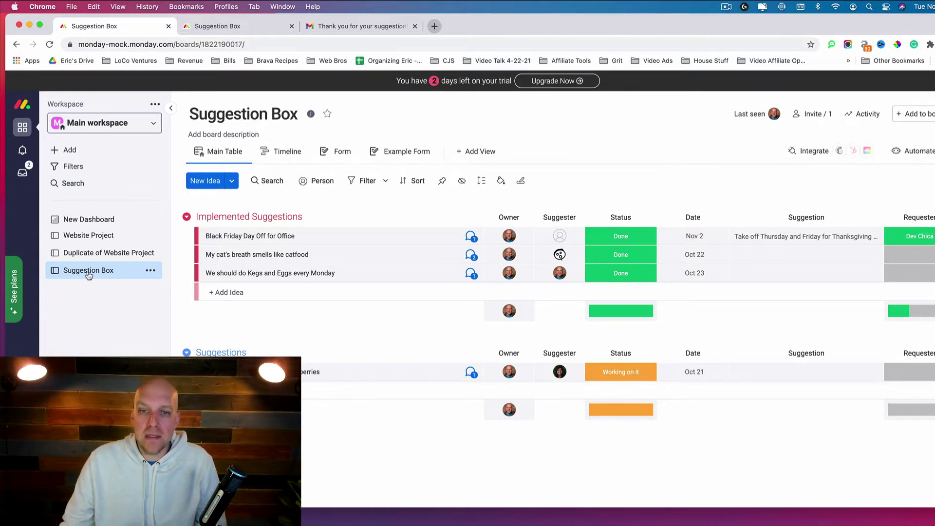
# Step: Rename the board's form view from its options menu to 'Suggestions Form'
pyautogui.click(75, 151)
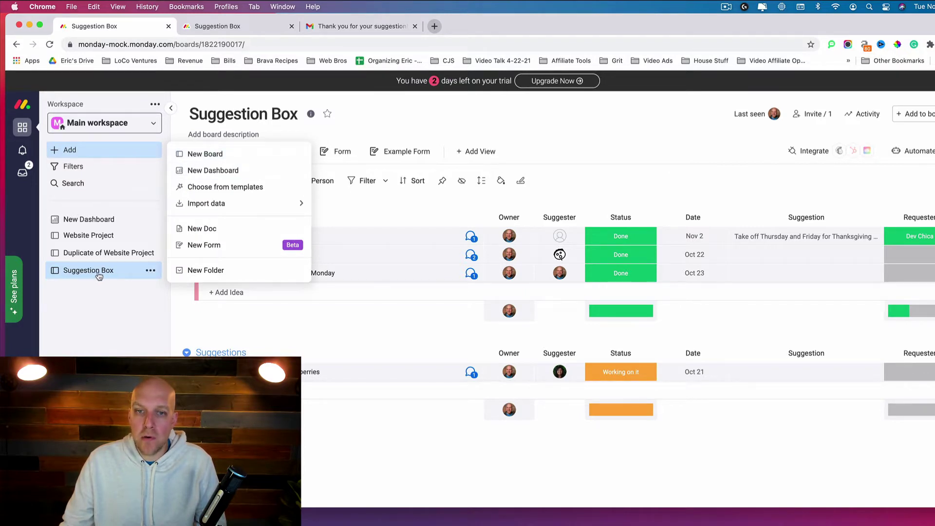
pyautogui.click(117, 298)
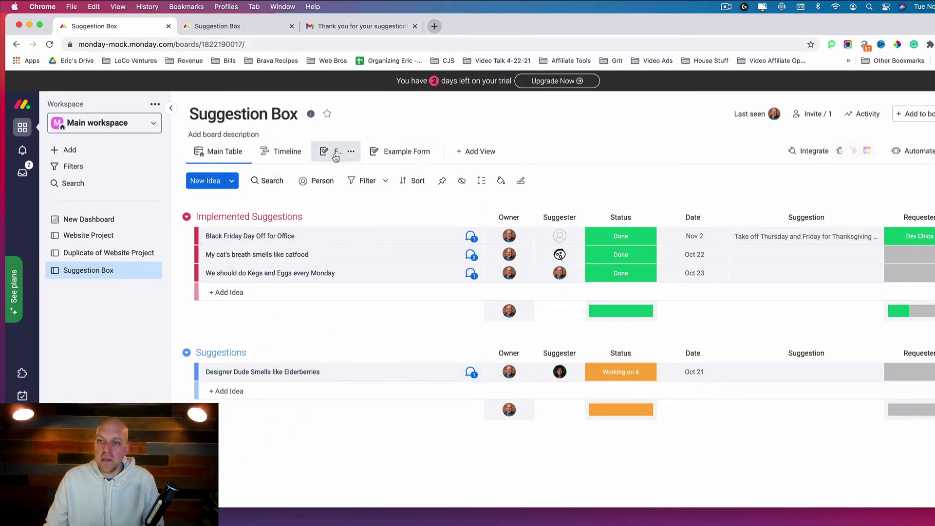
pyautogui.click(351, 152)
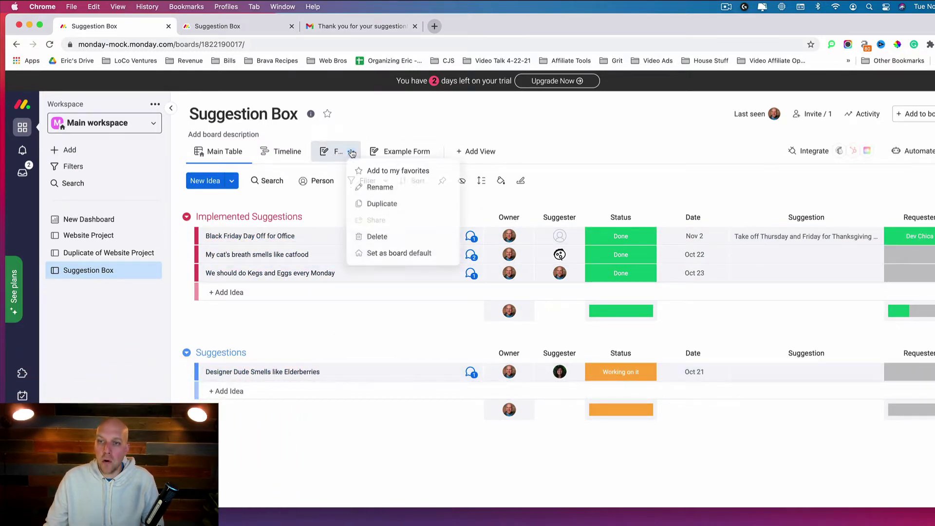
pyautogui.click(367, 189)
pyautogui.write('uggestion F')
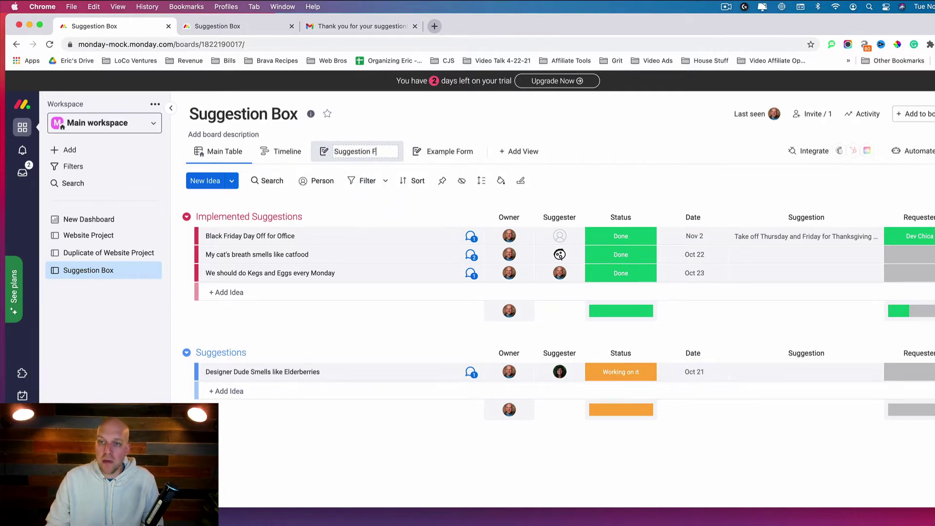
pyautogui.press('Escape')
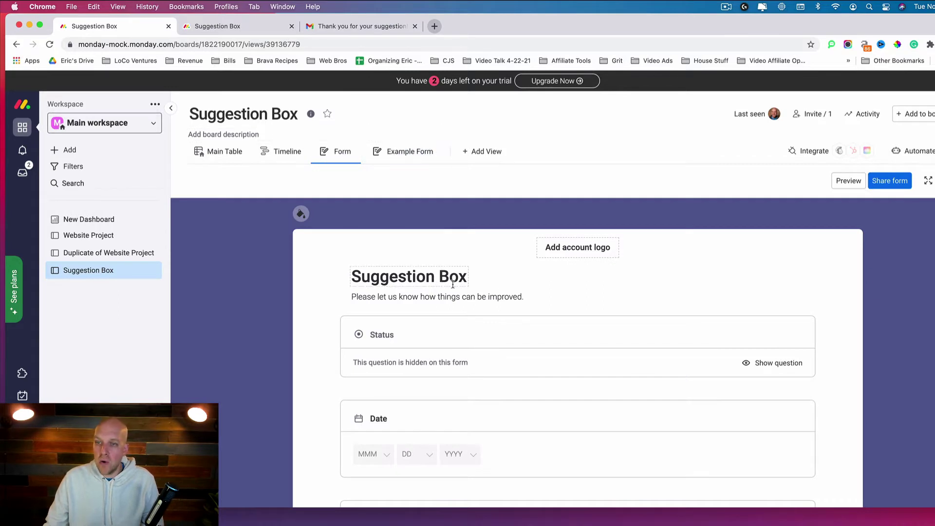
pyautogui.scroll(-2, 503, 294)
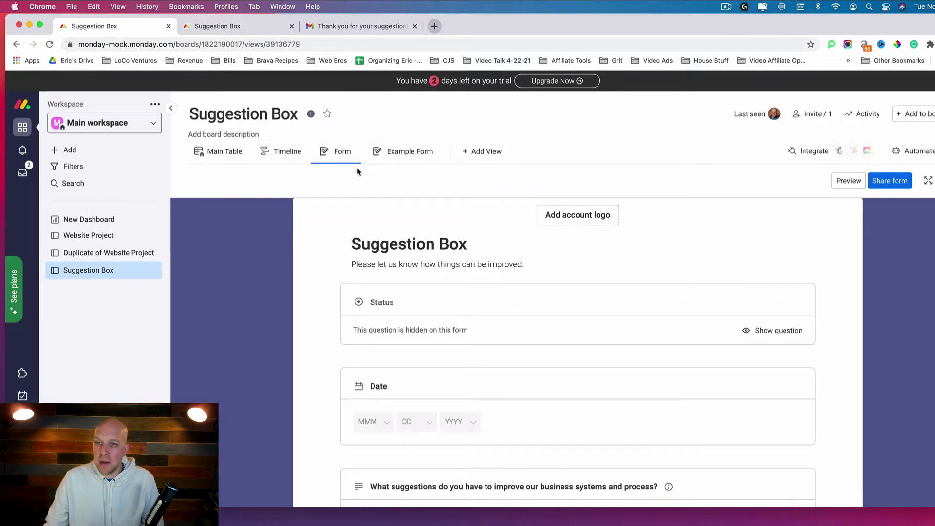
pyautogui.click(350, 152)
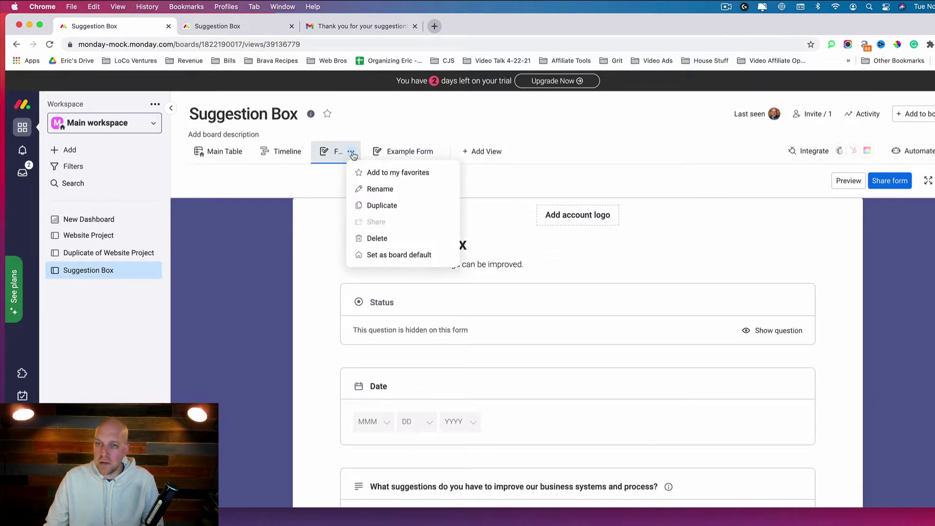
pyautogui.click(377, 188)
pyautogui.write('Suggestions Form')
pyautogui.press('Return')
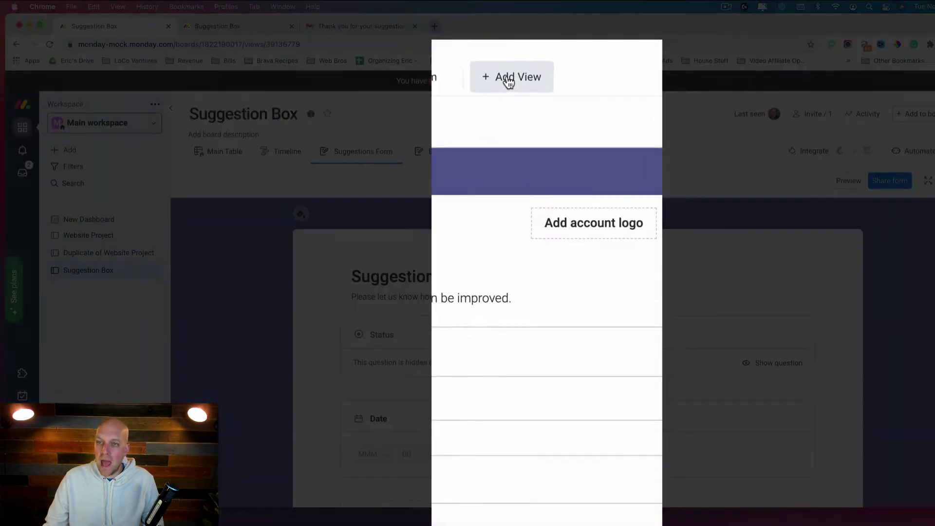
# Step: Add a new Form view to the Suggestion Box board
pyautogui.click(523, 151)
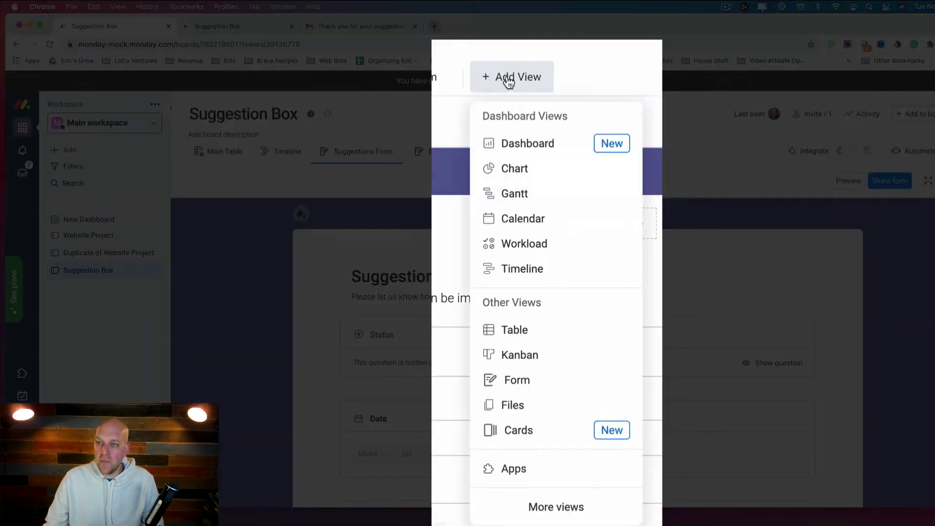
pyautogui.click(548, 386)
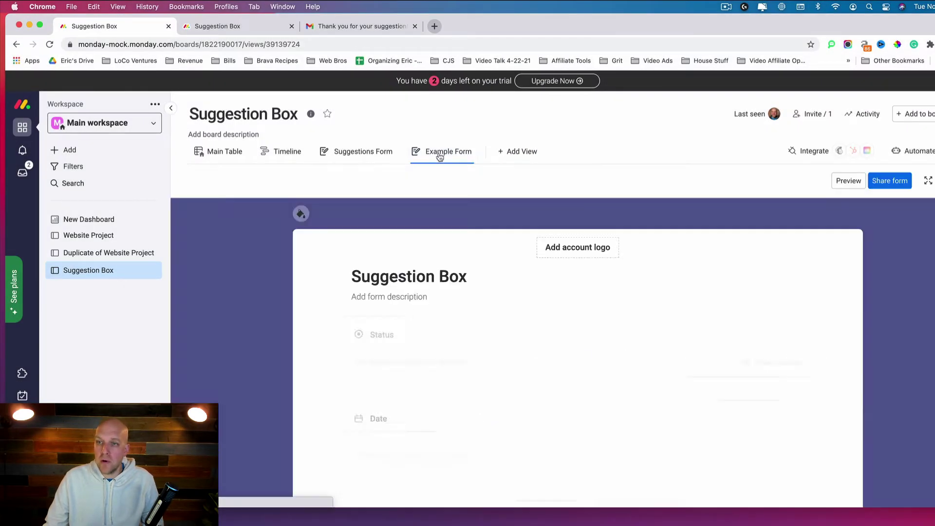
pyautogui.scroll(-1, 520, 319)
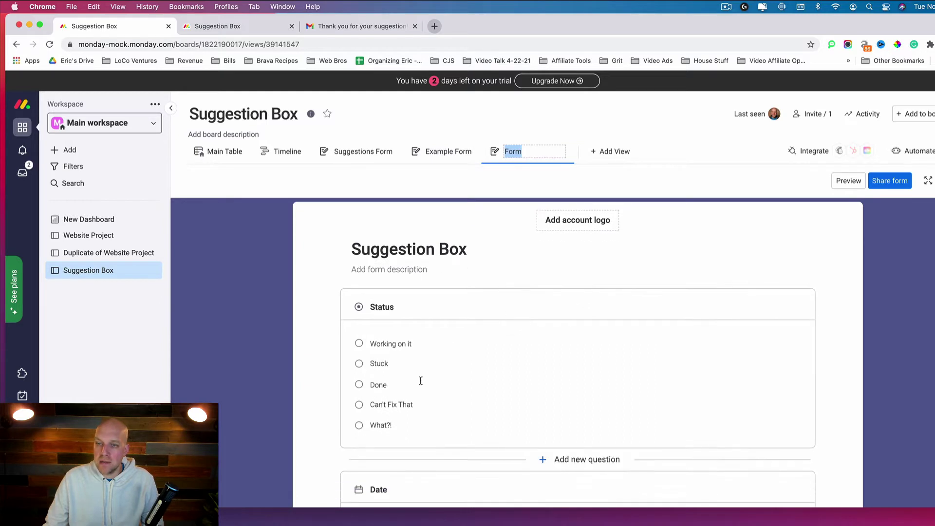
pyautogui.scroll(-2, 420, 380)
pyautogui.scroll(-2, 541, 356)
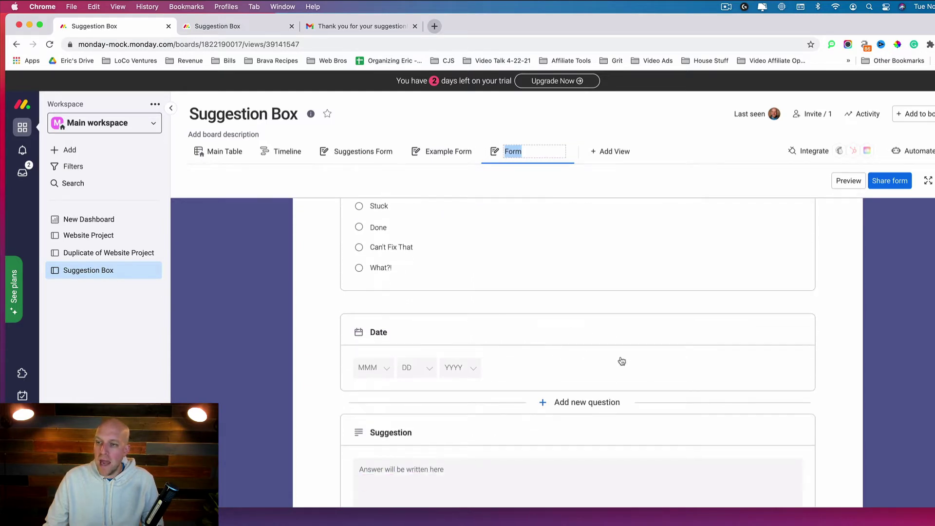
# Step: Hide the Date question on the new form
pyautogui.click(706, 363)
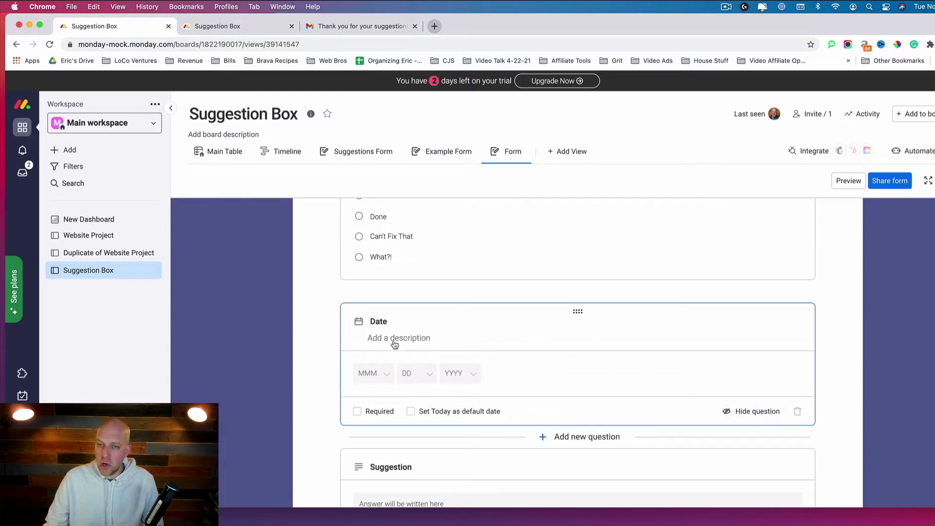
pyautogui.click(746, 412)
pyautogui.scroll(-3, 753, 417)
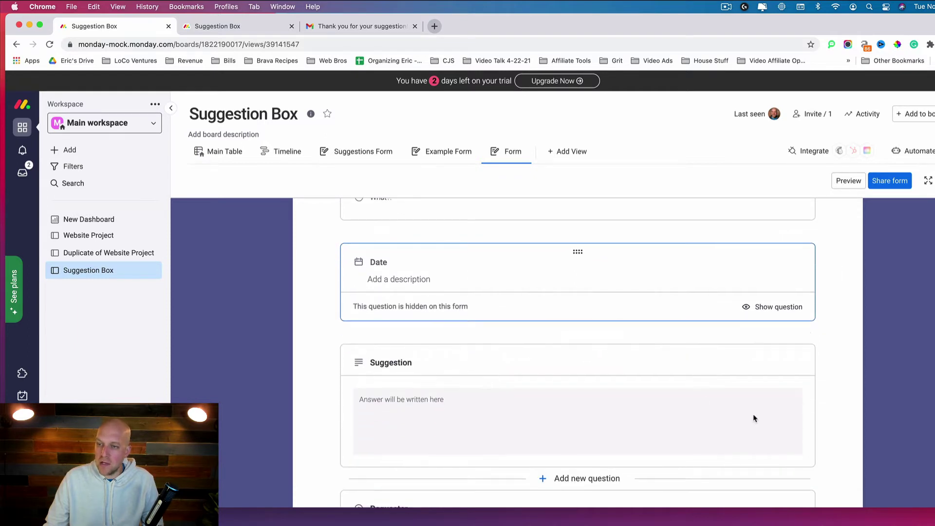
pyautogui.scroll(-2, 493, 342)
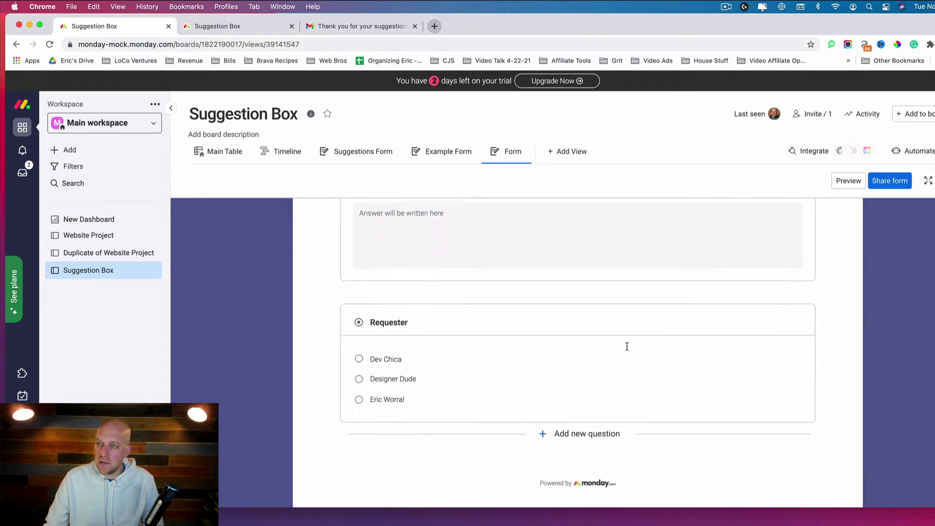
pyautogui.scroll(10, 626, 347)
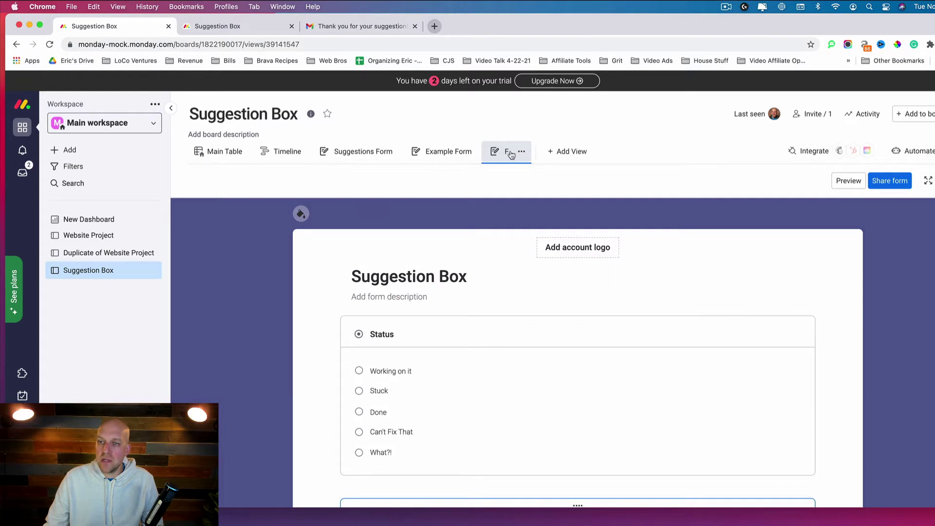
# Step: On Suggestions Form, check the final 'Who's submitting this suggestion?' question and its three submitter choices
pyautogui.click(358, 152)
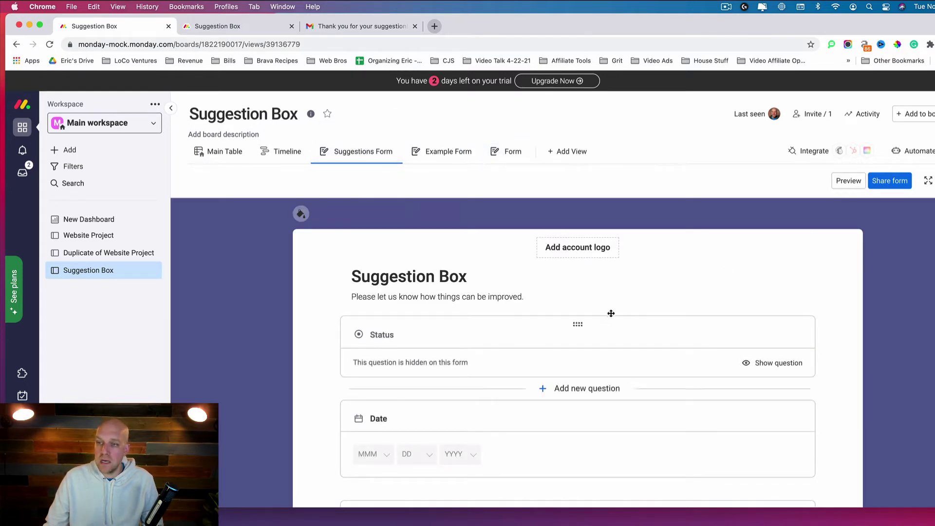
pyautogui.scroll(-3, 611, 313)
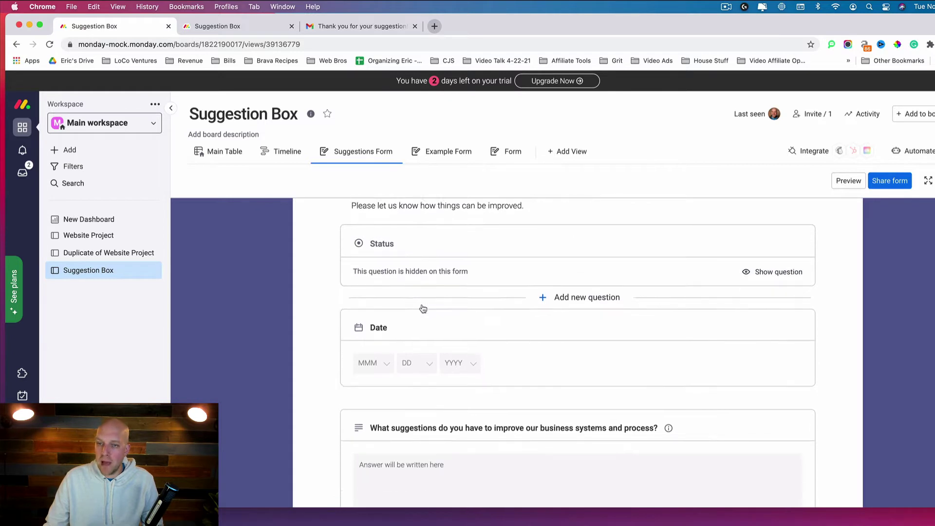
pyautogui.scroll(-4, 482, 351)
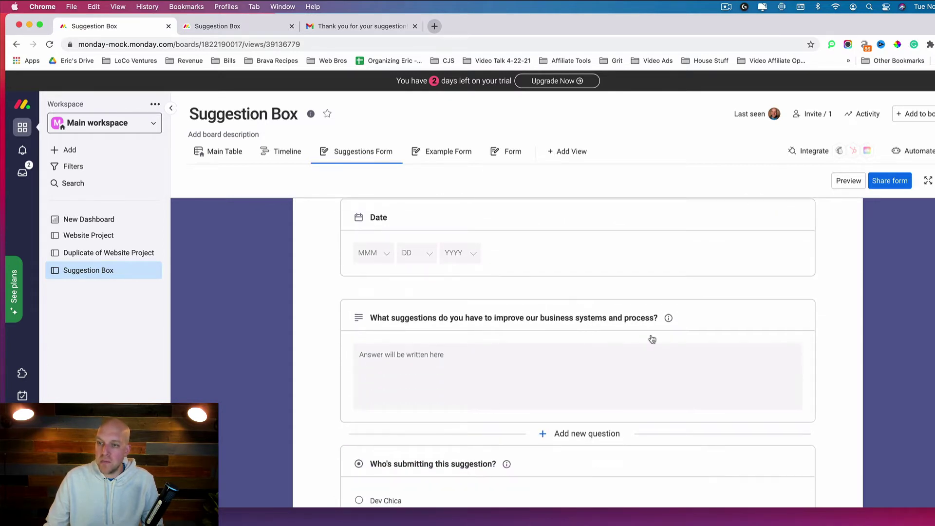
pyautogui.scroll(-5, 652, 339)
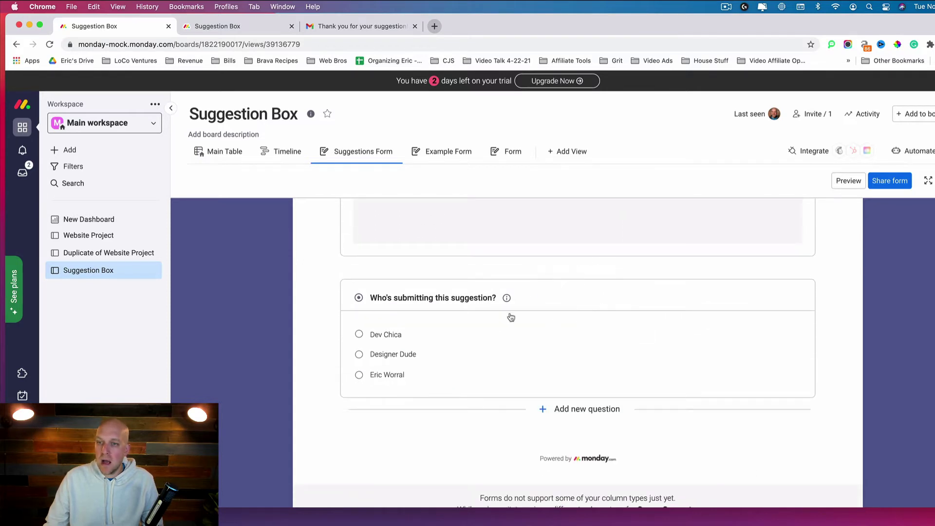
pyautogui.scroll(-1, 463, 314)
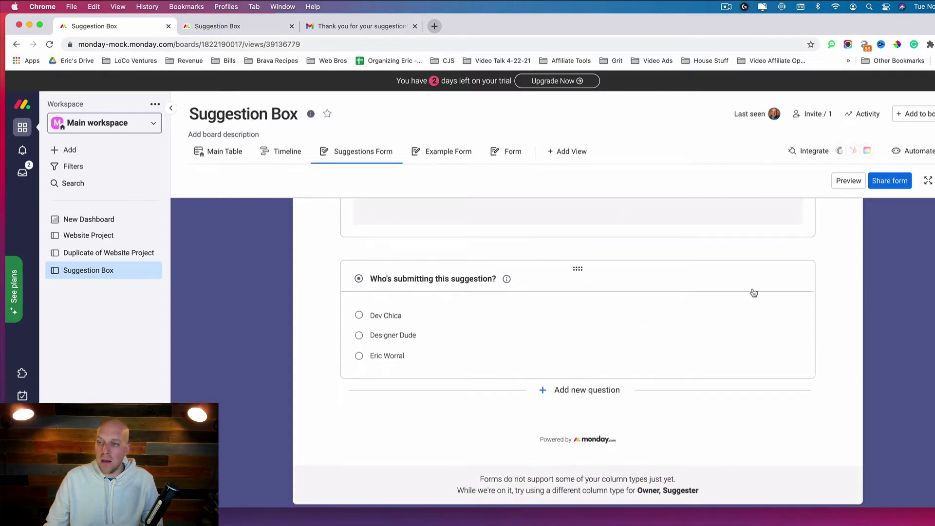
pyautogui.click(581, 390)
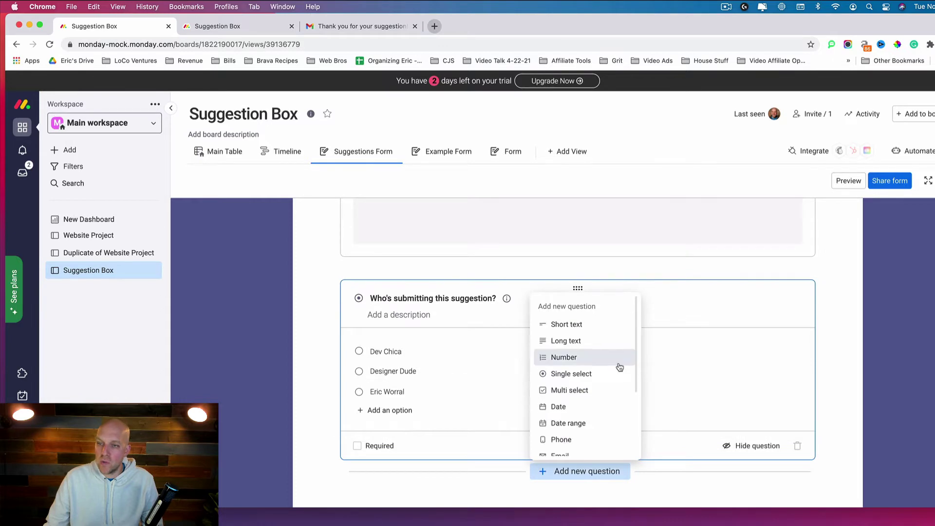
pyautogui.scroll(-2, 614, 366)
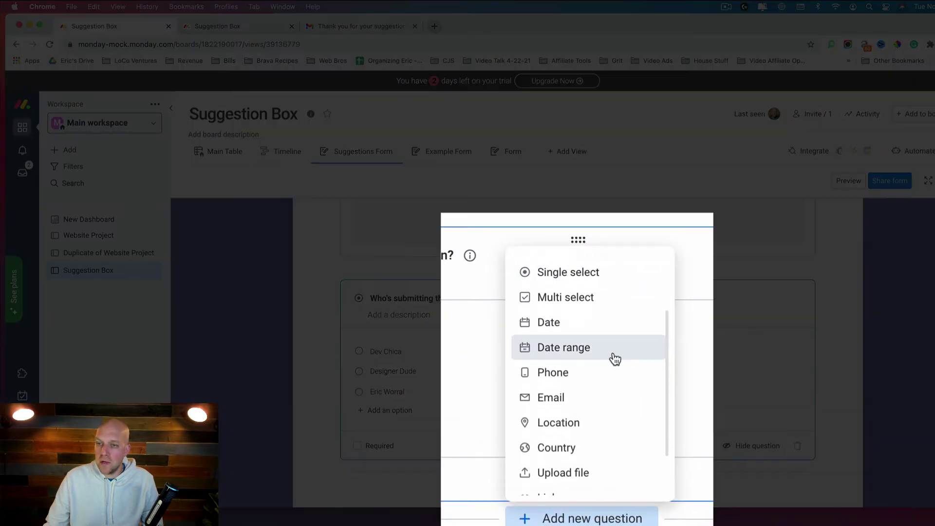
pyautogui.scroll(-2, 584, 396)
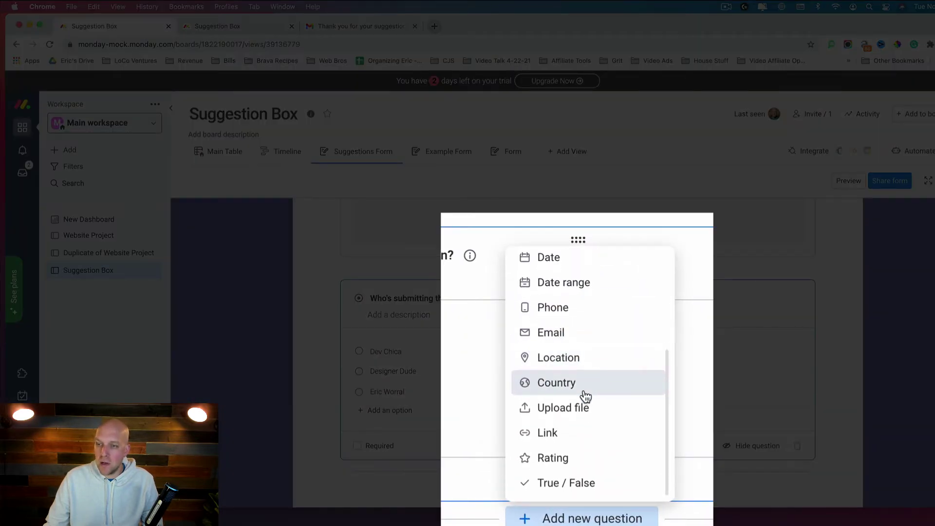
pyautogui.scroll(3, 587, 397)
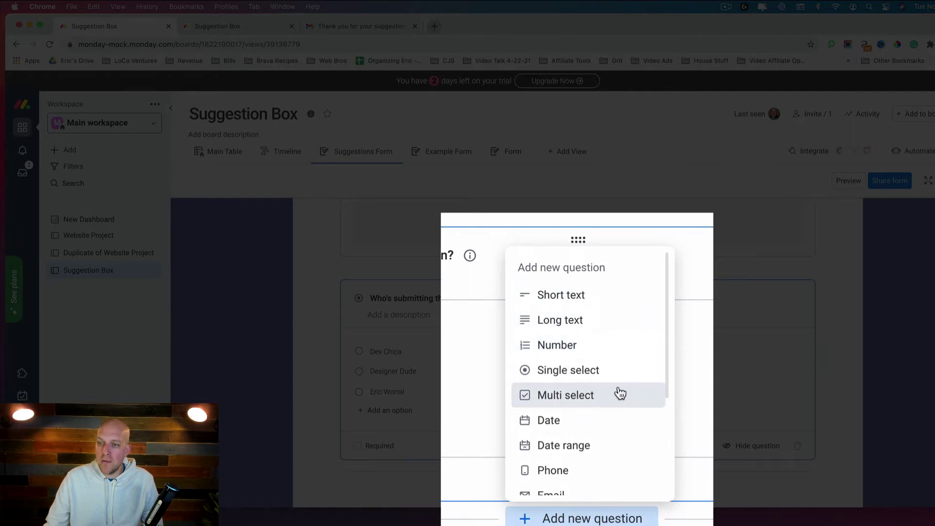
pyautogui.click(858, 402)
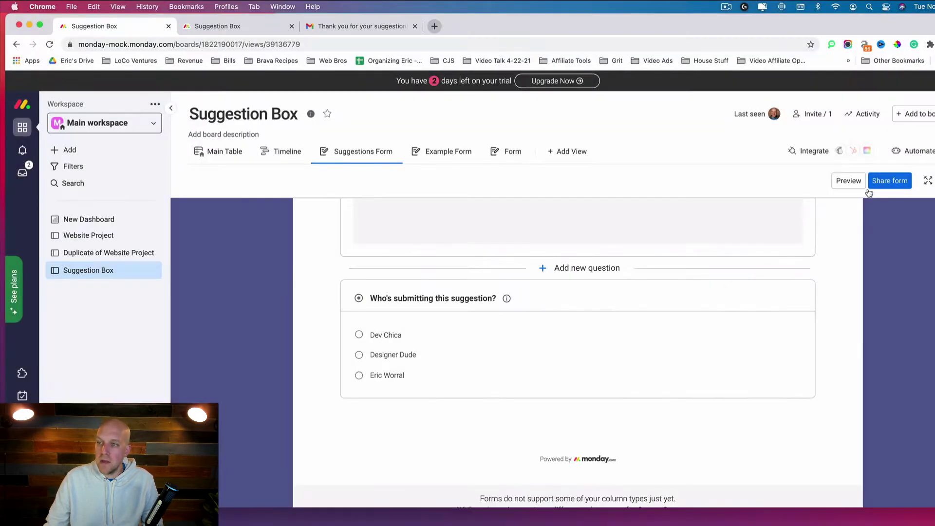
# Step: Copy the form's shareable link and load it in a new browser tab
pyautogui.click(890, 181)
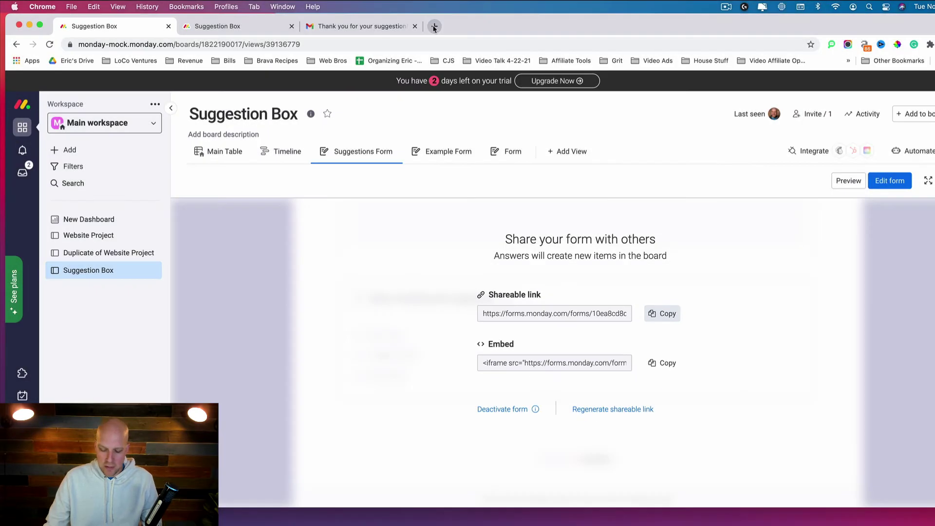
pyautogui.click(435, 26)
pyautogui.press('super+v')
pyautogui.press('Return')
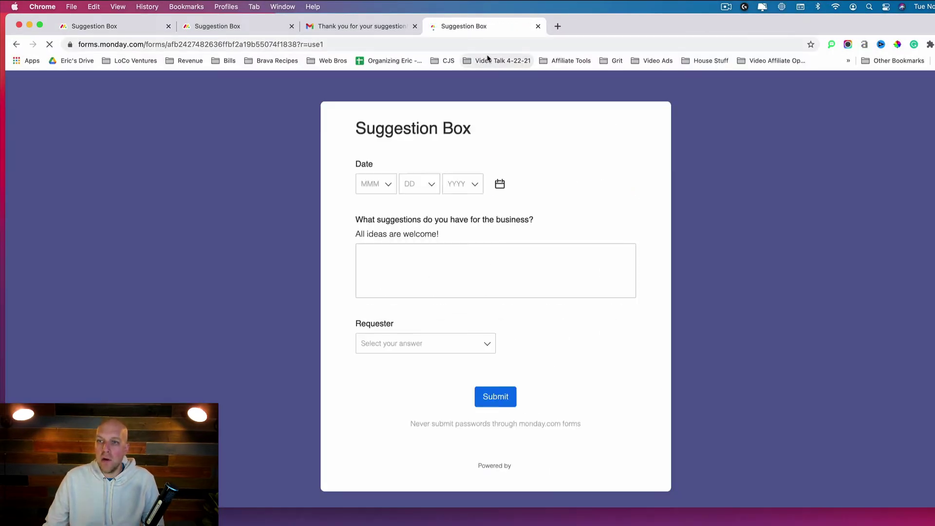
# Step: Set the form's Date to Jan 1, 1920
pyautogui.click(378, 183)
pyautogui.click(382, 215)
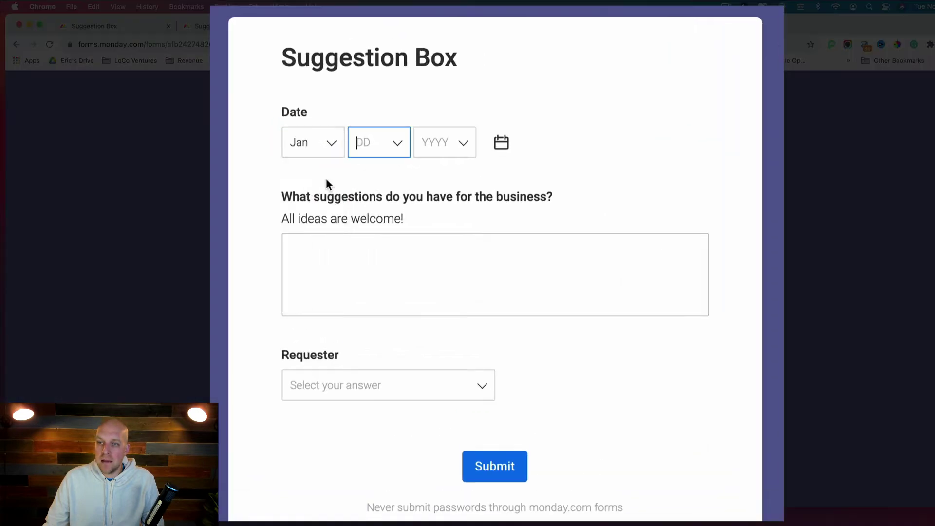
pyautogui.click(416, 191)
pyautogui.click(370, 196)
pyautogui.click(463, 142)
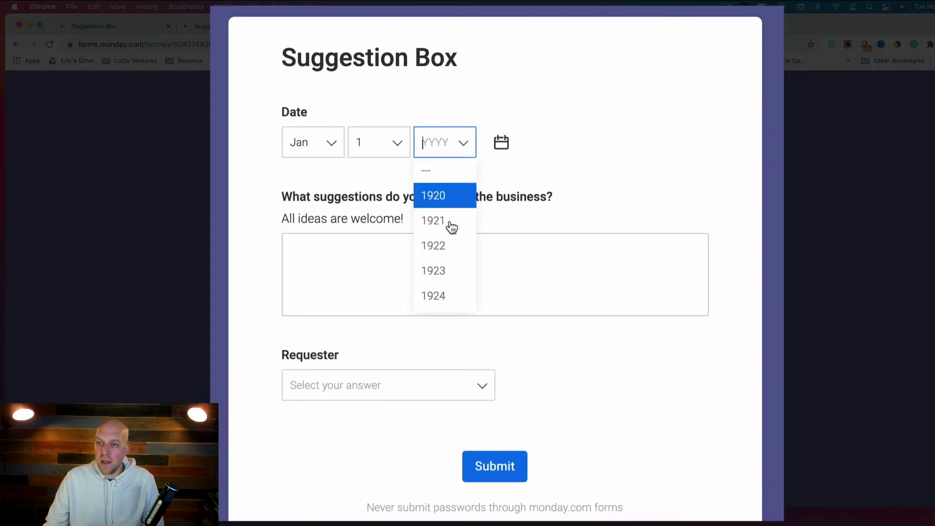
pyautogui.click(452, 197)
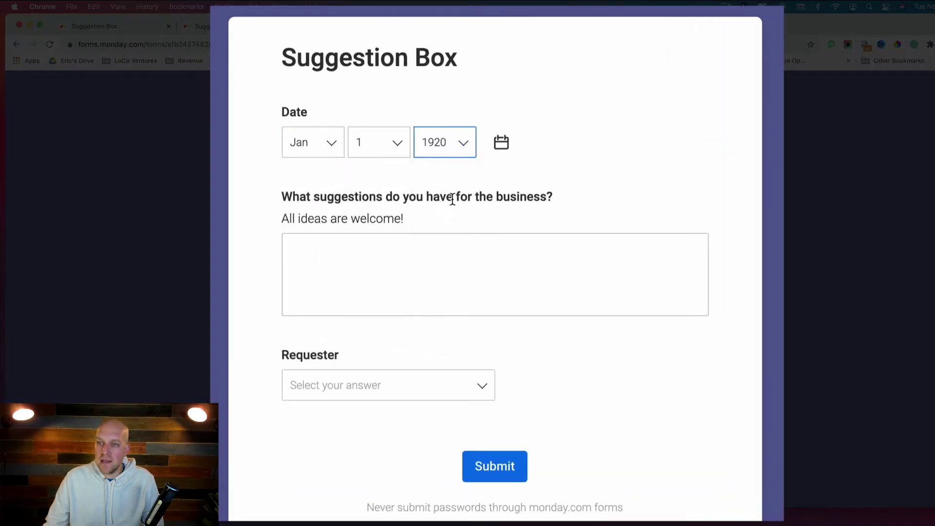
# Step: Submit 'Everybody should wear green on Tuesdays!' with a Requester, then view the board's Main Table
pyautogui.click(482, 265)
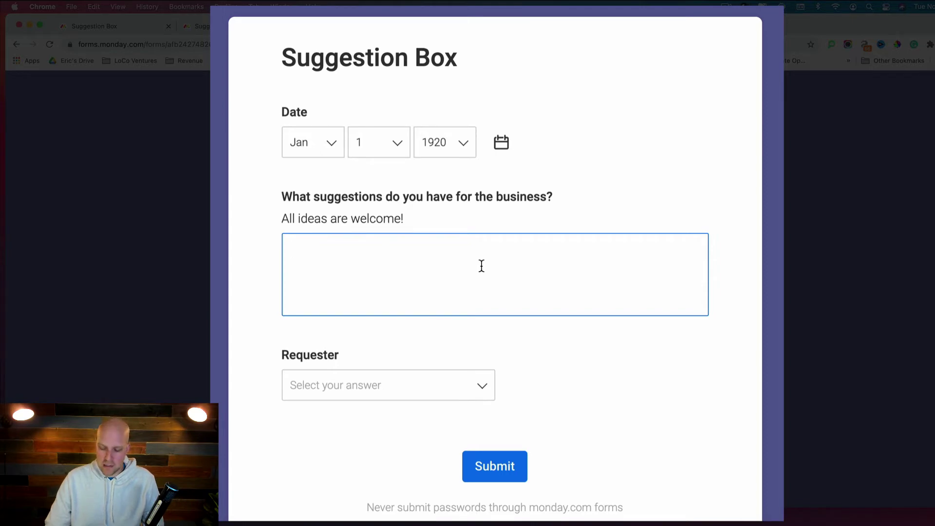
pyautogui.write('Ev')
pyautogui.write('erybody should wear green on Tuesdays!')
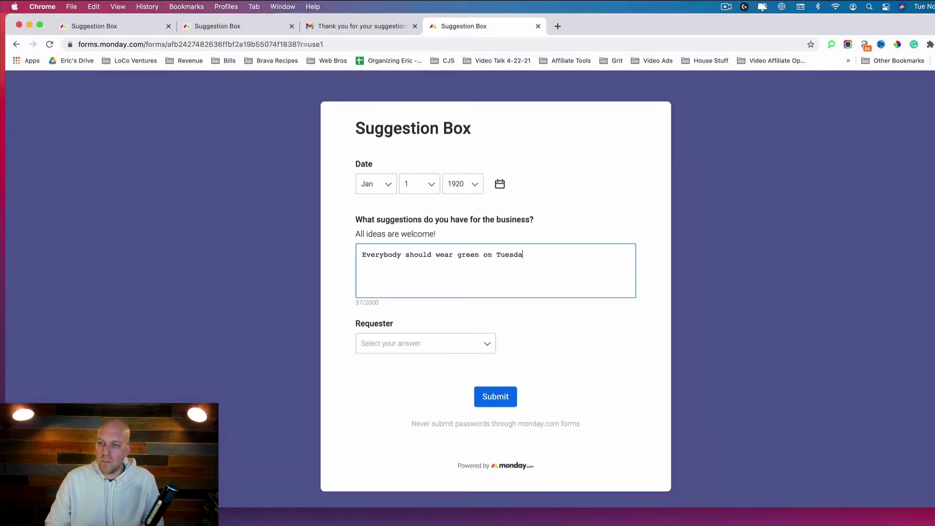
pyautogui.click(461, 343)
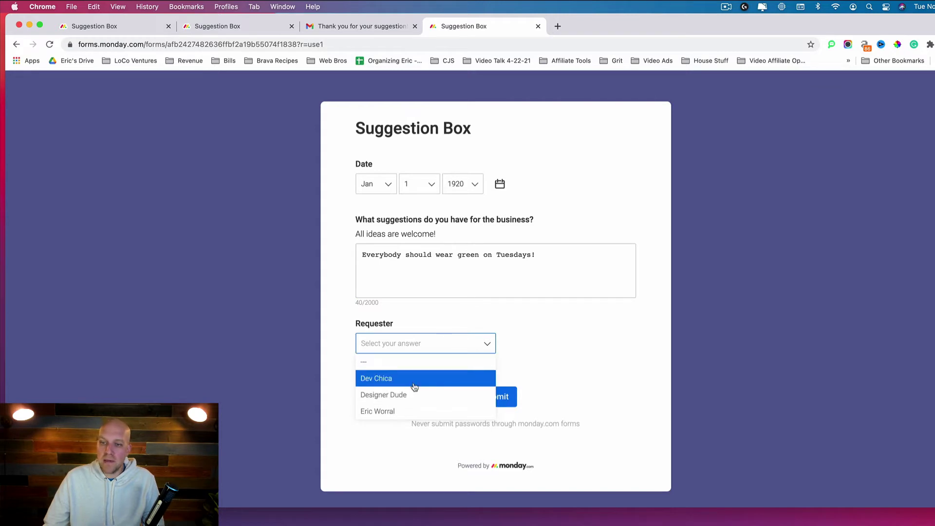
pyautogui.click(409, 411)
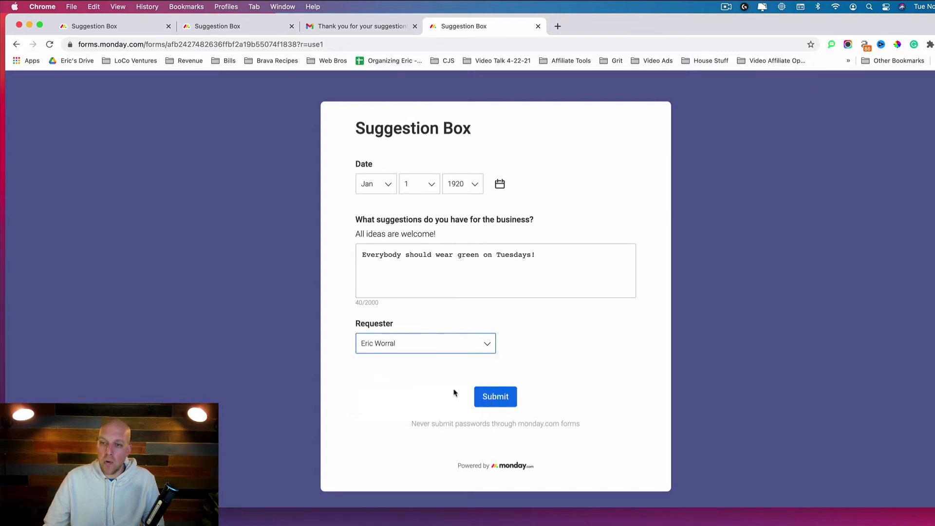
pyautogui.click(507, 398)
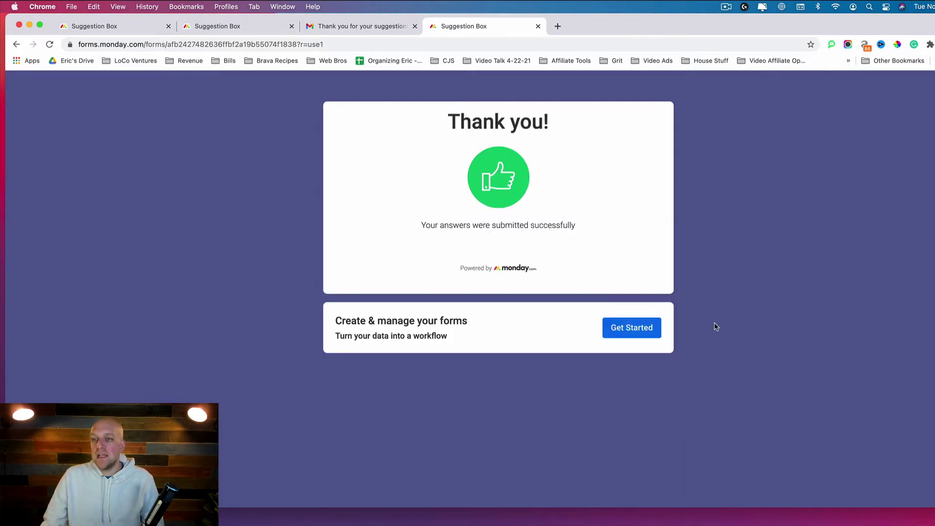
pyautogui.click(99, 27)
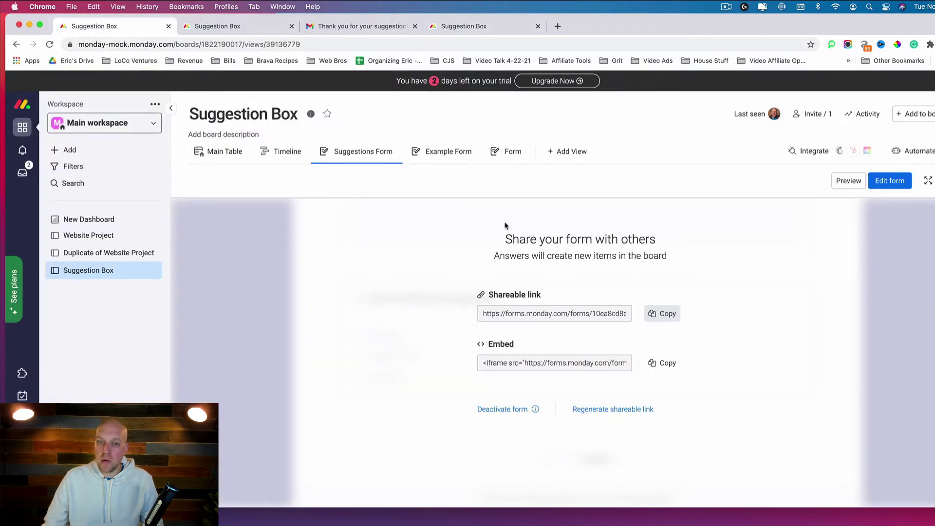
pyautogui.click(220, 152)
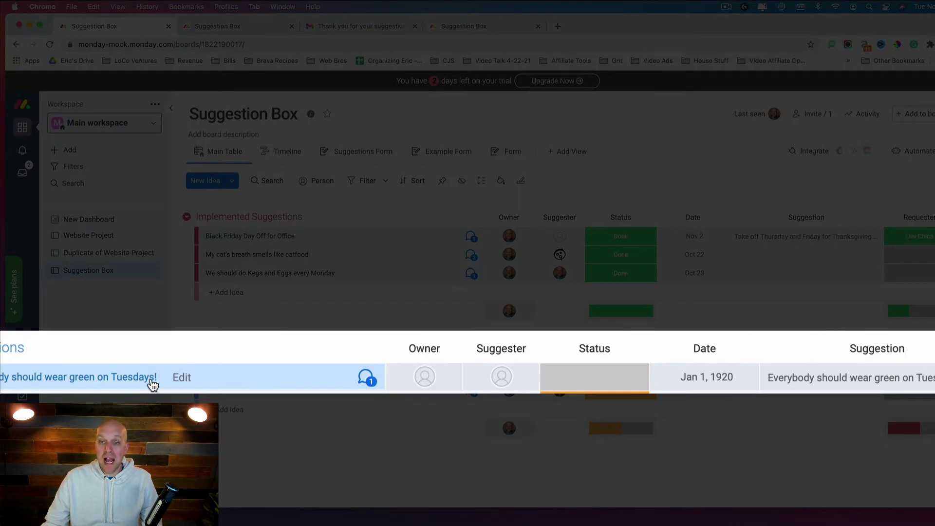
pyautogui.click(622, 389)
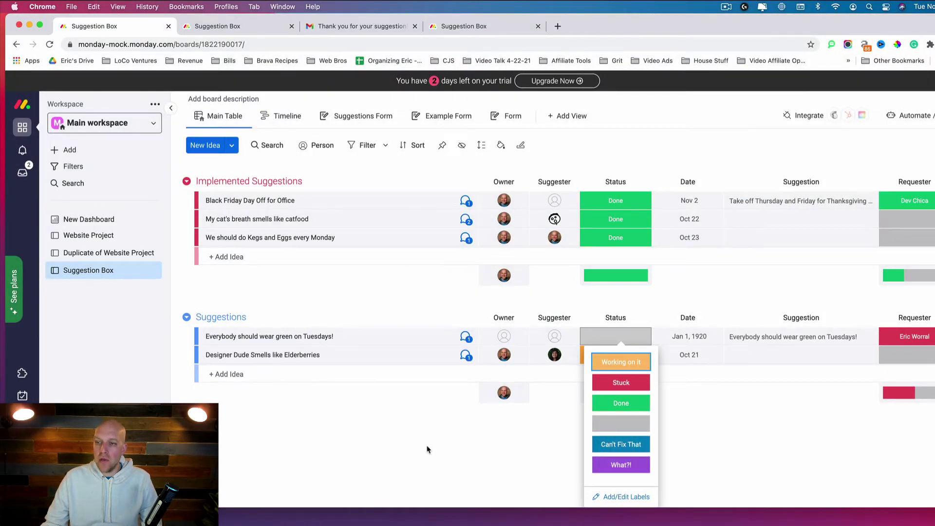
pyautogui.click(426, 450)
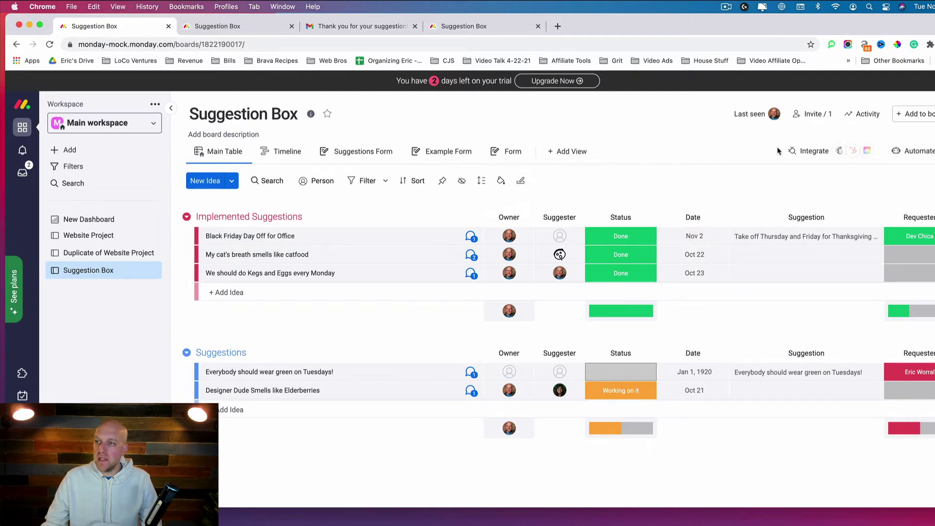
pyautogui.click(915, 152)
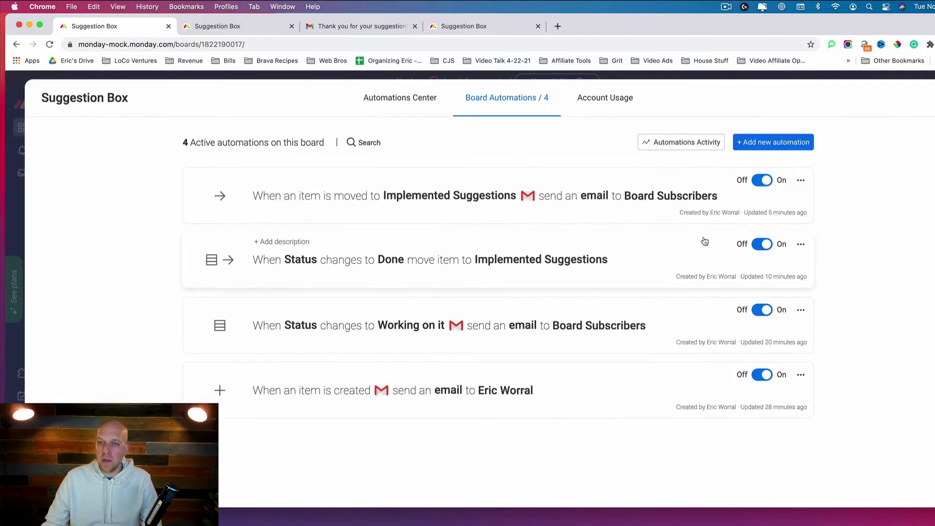
pyautogui.click(436, 260)
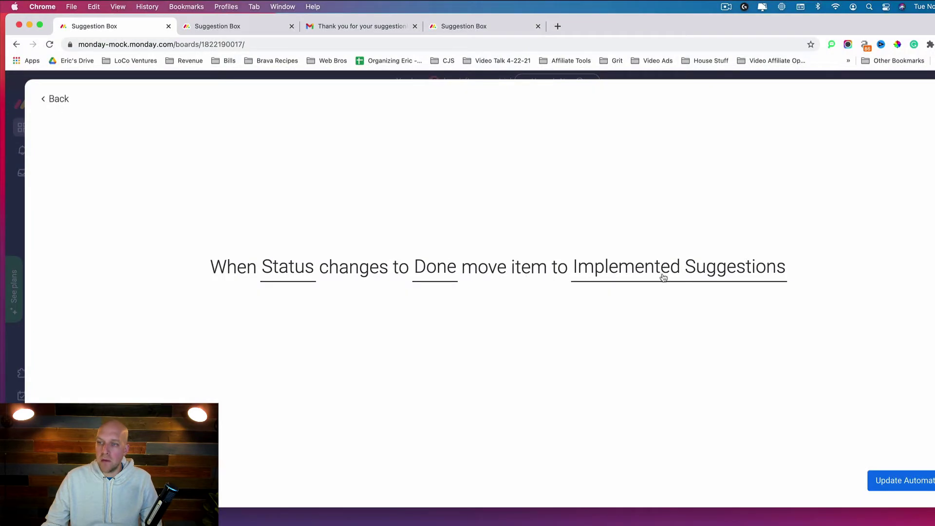
pyautogui.click(56, 100)
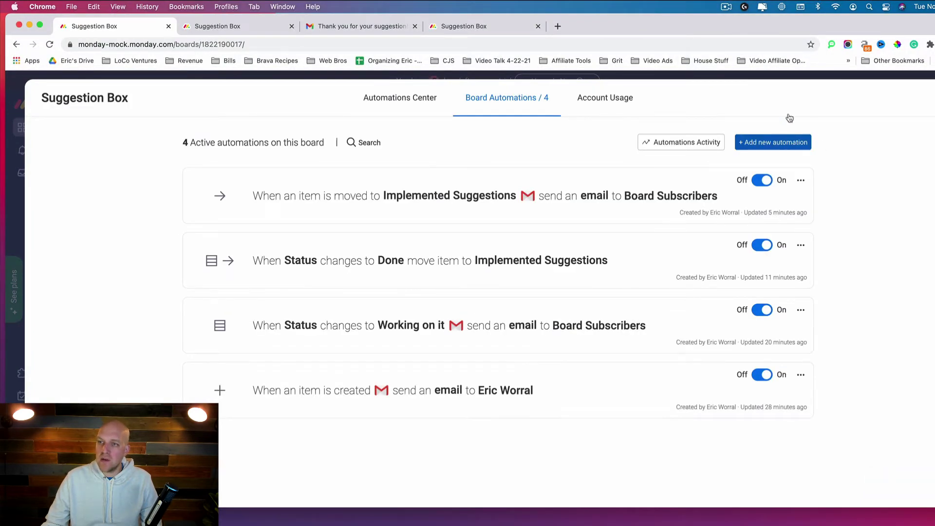
pyautogui.click(779, 142)
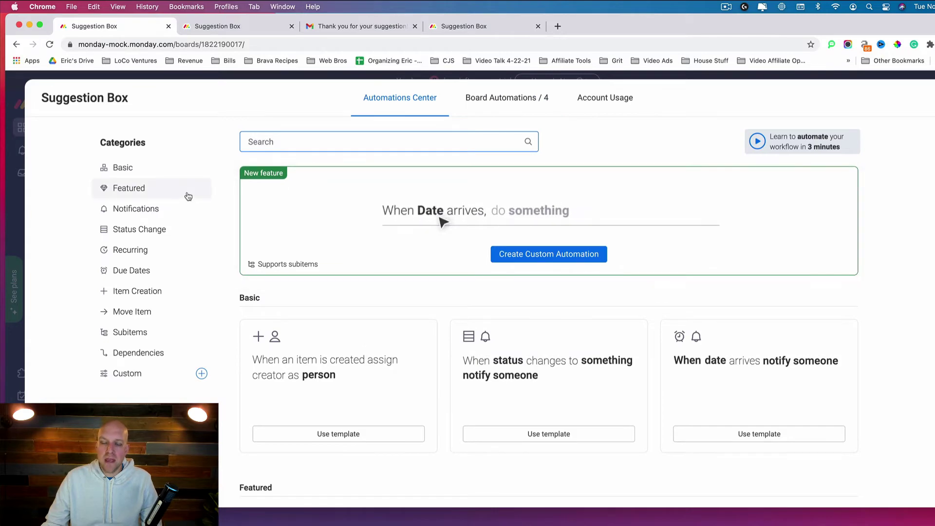
pyautogui.click(127, 235)
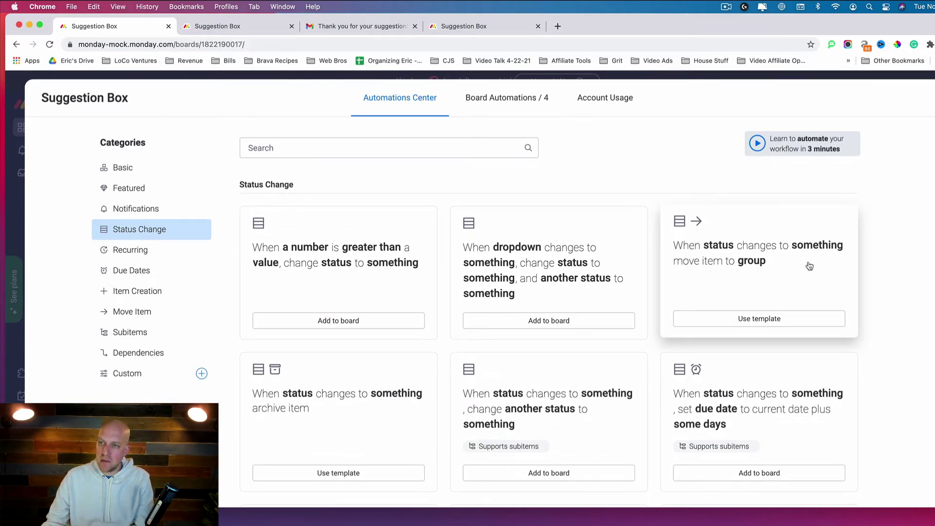
pyautogui.click(773, 263)
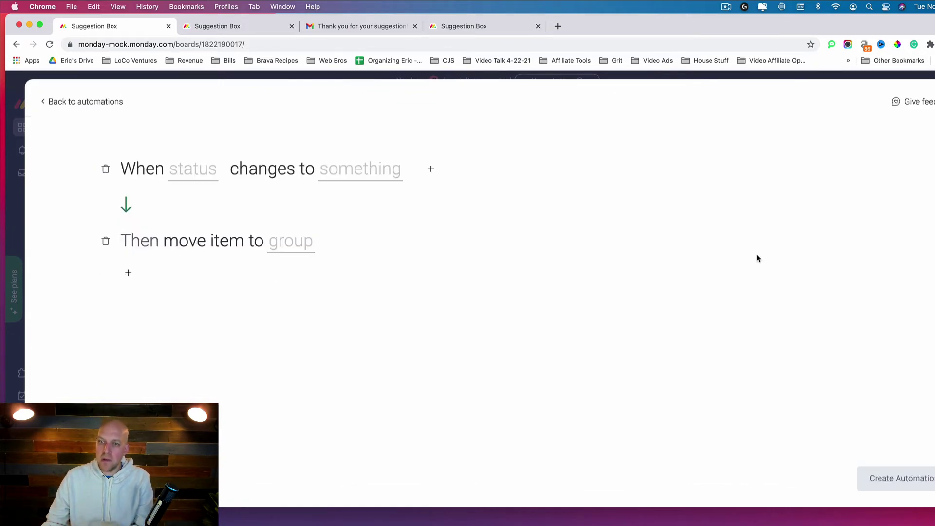
pyautogui.click(204, 174)
pyautogui.click(147, 326)
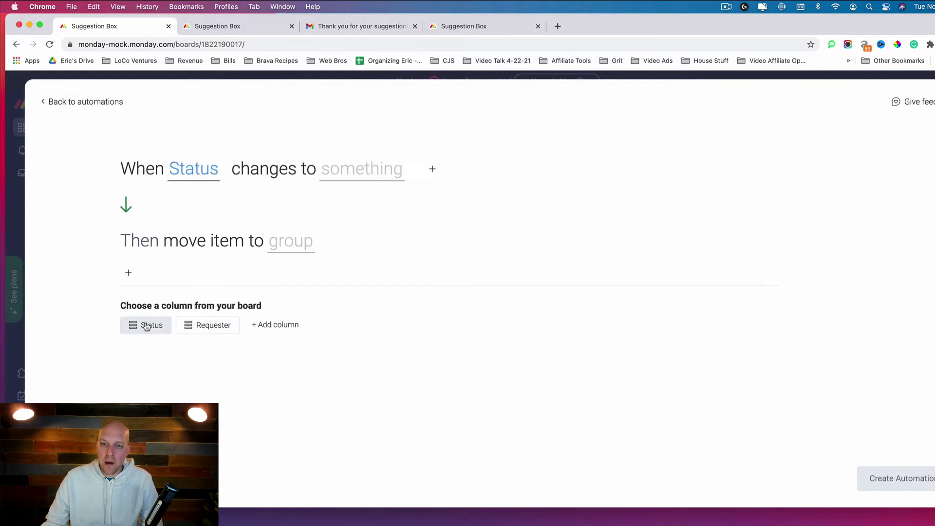
pyautogui.click(309, 325)
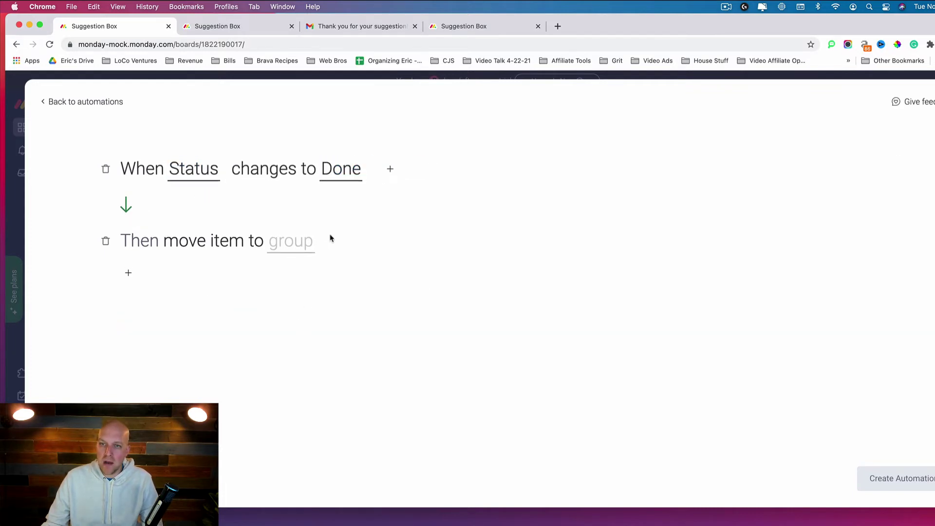
pyautogui.click(288, 241)
pyautogui.click(360, 324)
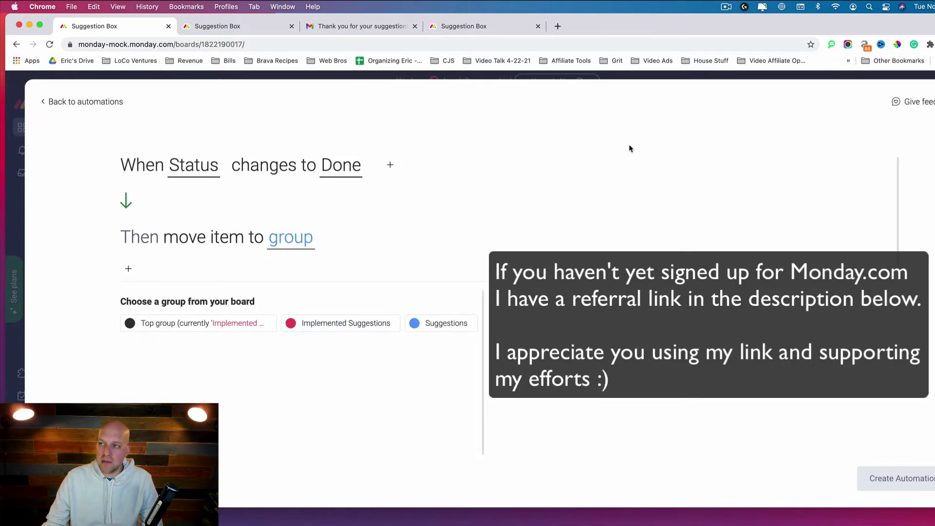
pyautogui.click(97, 102)
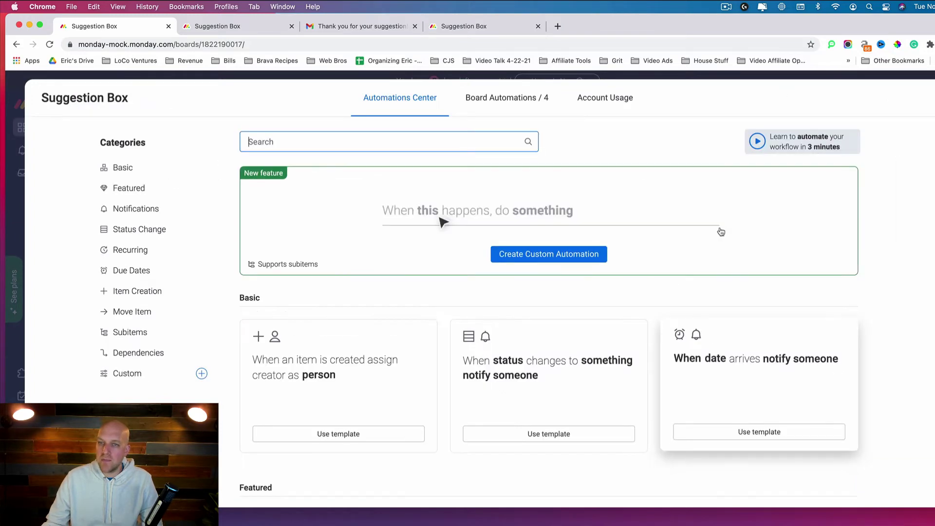
pyautogui.click(912, 103)
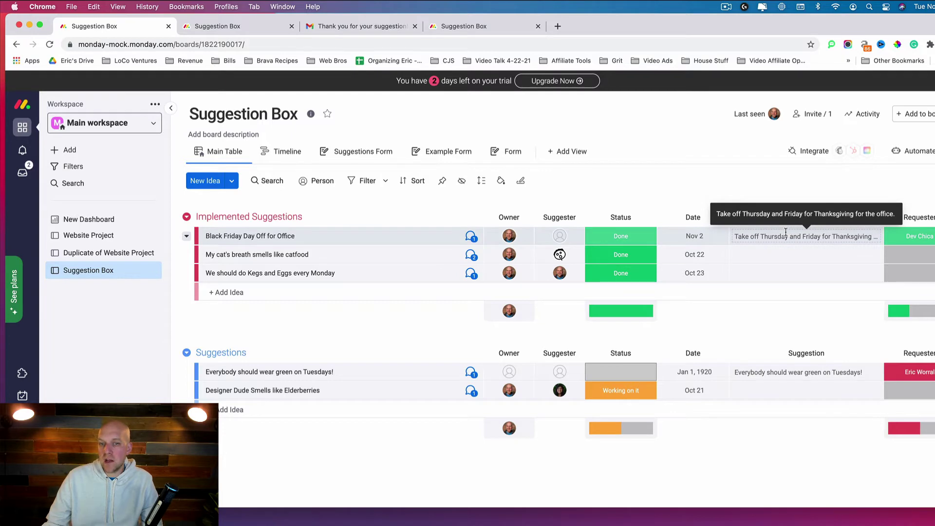
# Step: Set the green-Tuesdays suggestion's Status to Done and show the board's four automations
pyautogui.click(647, 375)
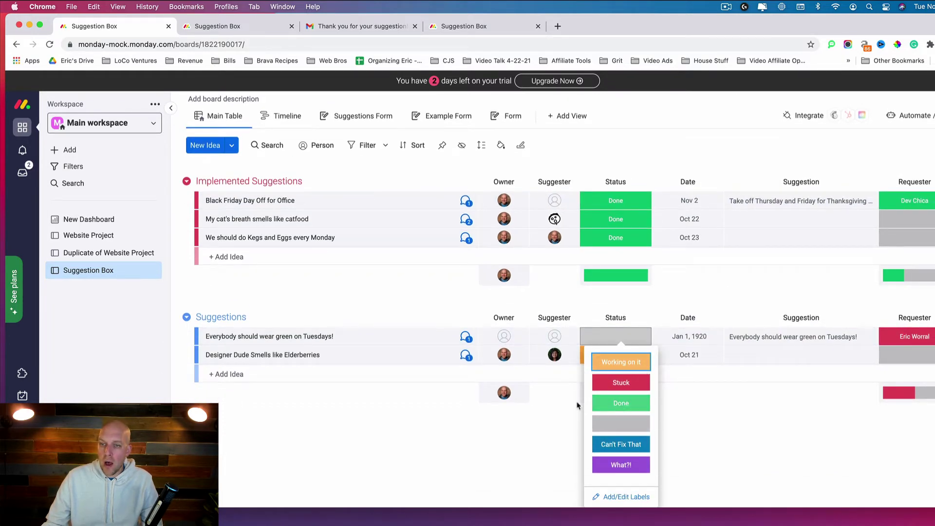
pyautogui.click(629, 405)
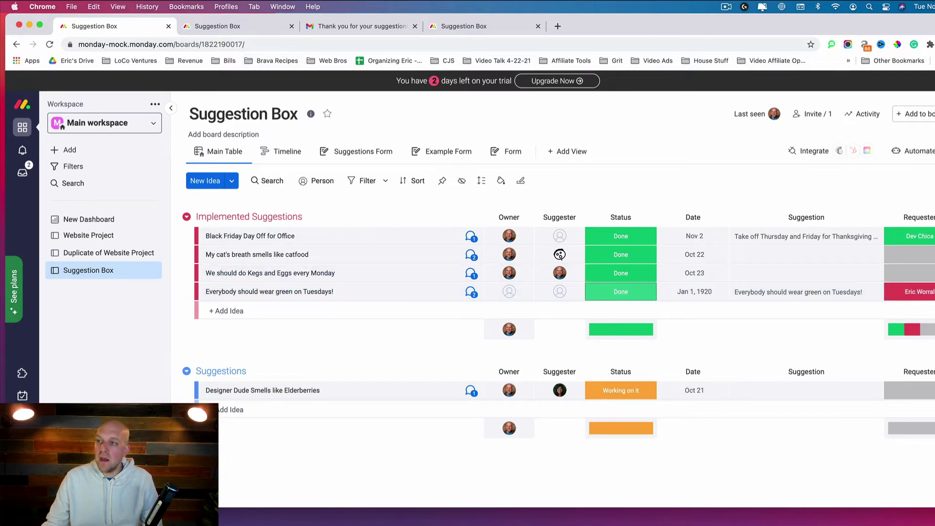
pyautogui.click(924, 160)
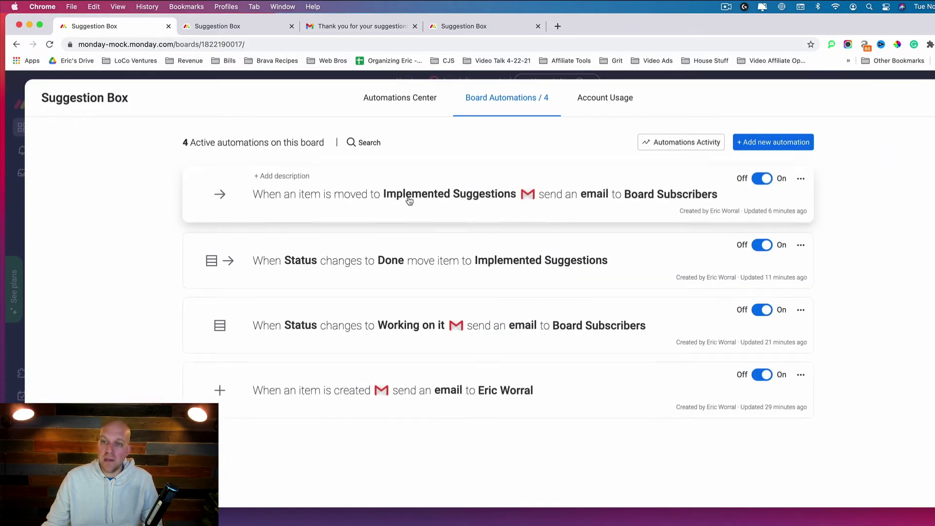
# Step: Inspect the move-to-Implemented thank-you email template and its {pulse} tokens, then open the Gmail inbox
pyautogui.click(503, 204)
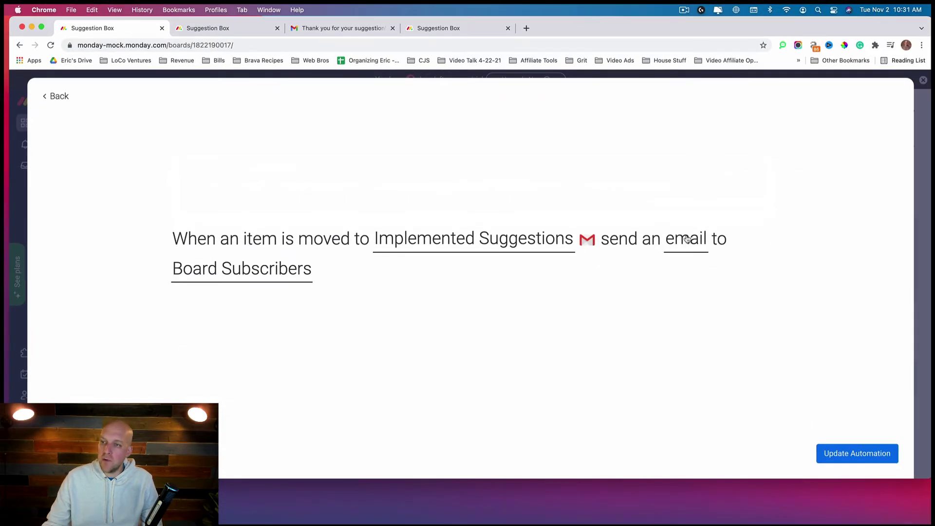
pyautogui.click(687, 238)
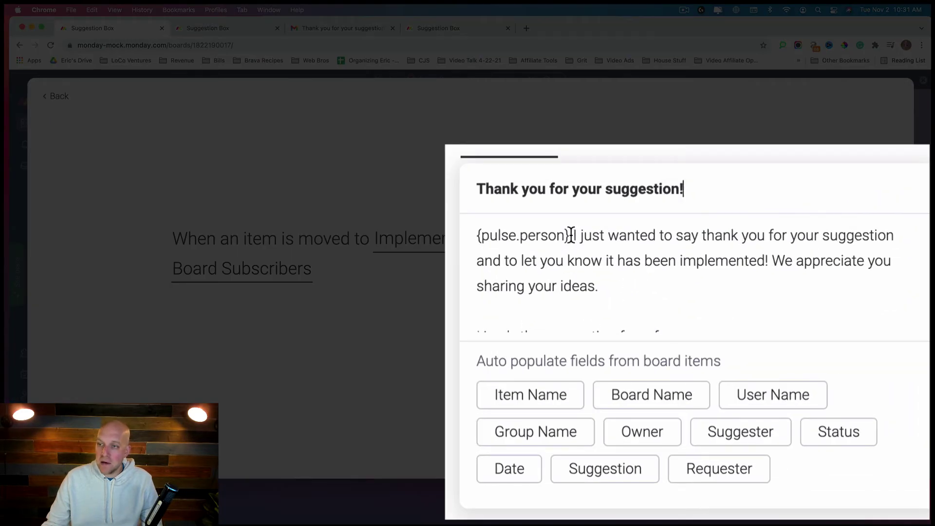
pyautogui.moveTo(571, 236); pyautogui.dragTo(461, 235)
pyautogui.scroll(-2, 639, 292)
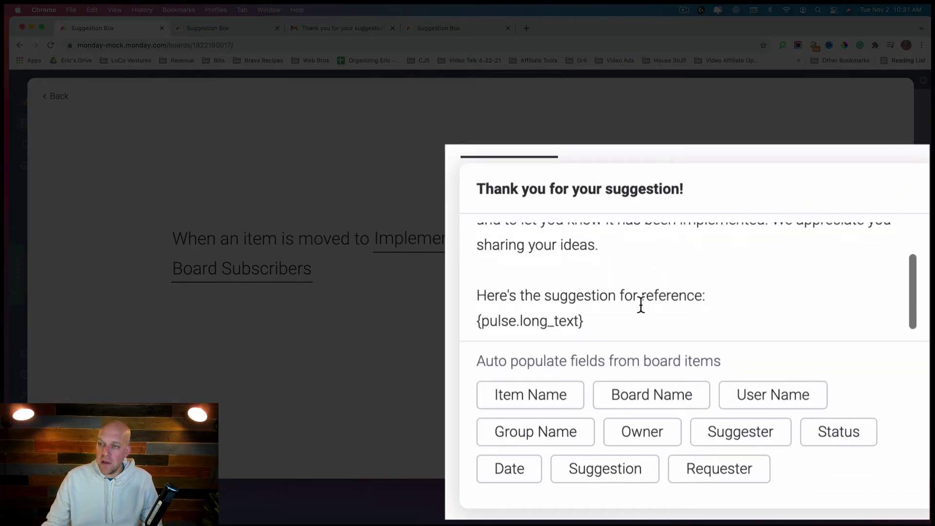
pyautogui.moveTo(585, 320); pyautogui.dragTo(458, 323)
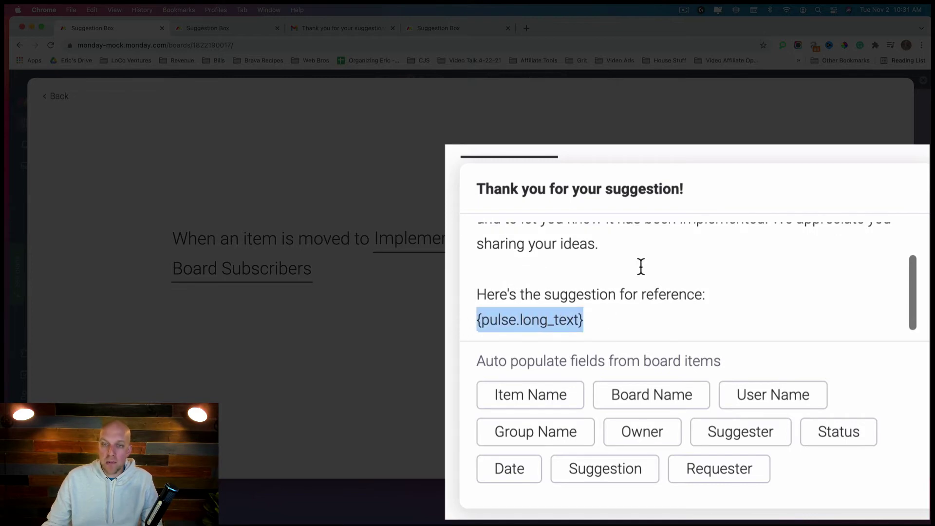
pyautogui.scroll(2, 642, 267)
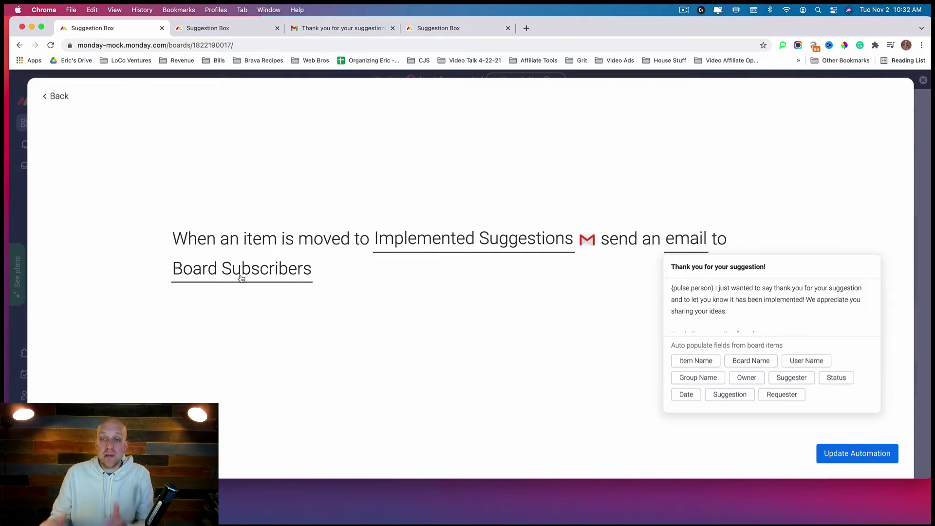
pyautogui.click(353, 29)
pyautogui.click(49, 129)
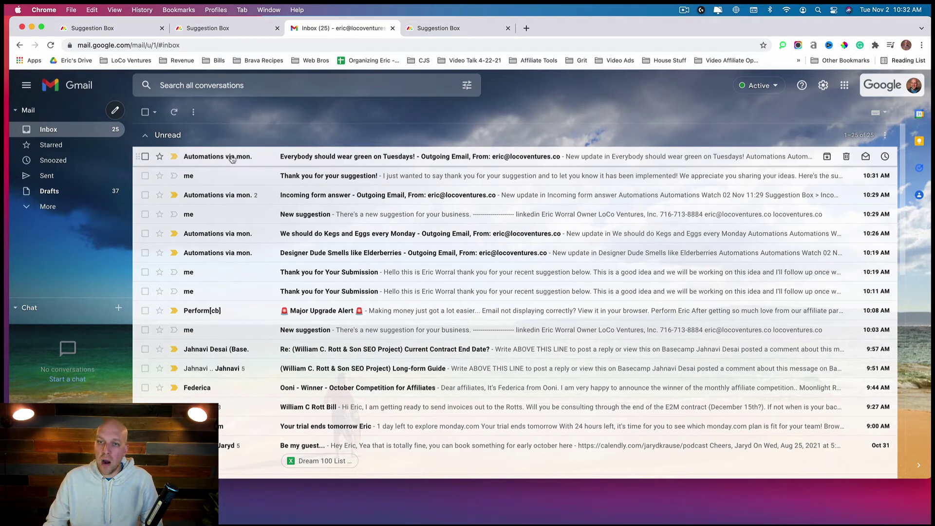
# Step: Read the green-Tuesdays email, checking the filled-in suggestion text, then return to monday.com
pyautogui.click(318, 159)
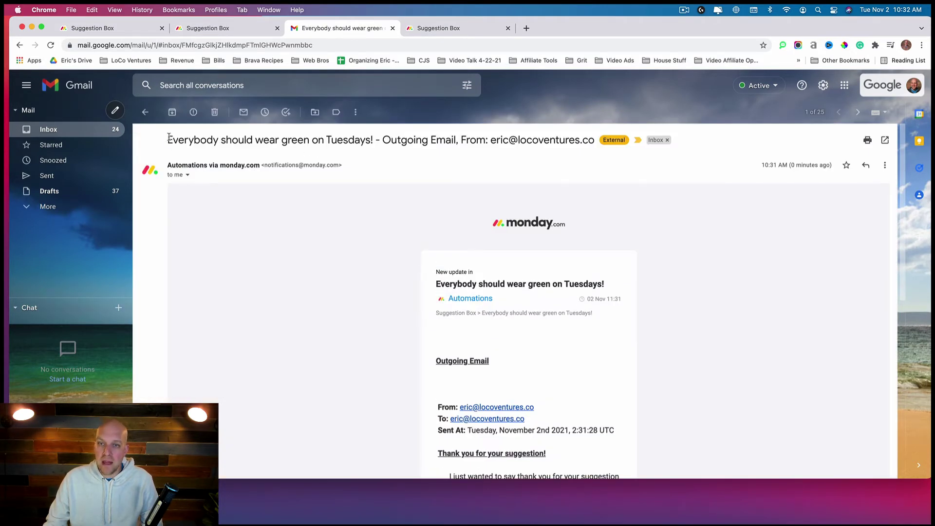
pyautogui.moveTo(168, 137); pyautogui.dragTo(336, 133)
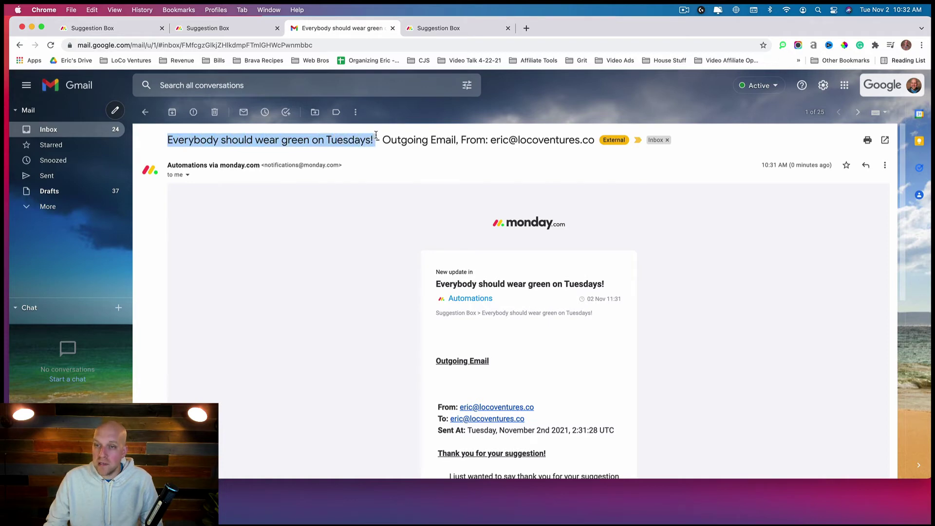
pyautogui.scroll(-5, 447, 271)
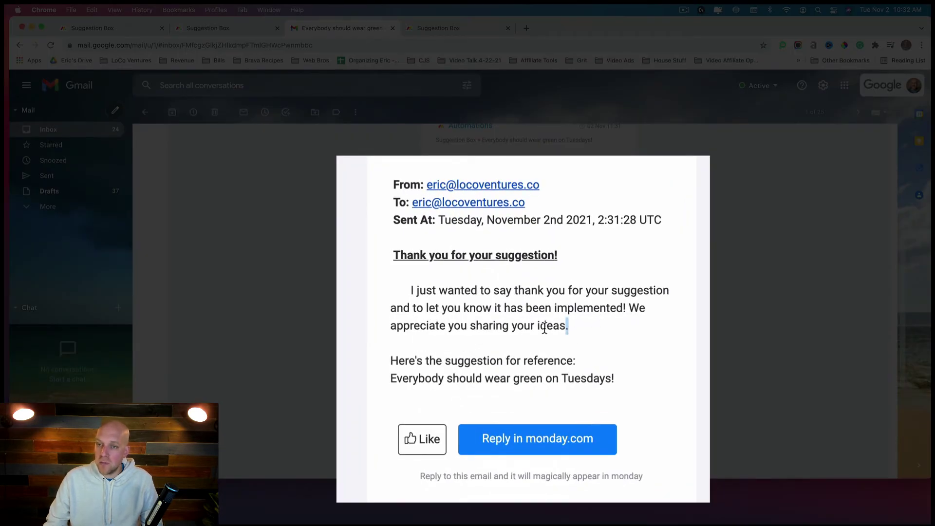
pyautogui.moveTo(545, 327); pyautogui.dragTo(442, 355)
pyautogui.scroll(-2, 488, 317)
pyautogui.click(524, 302)
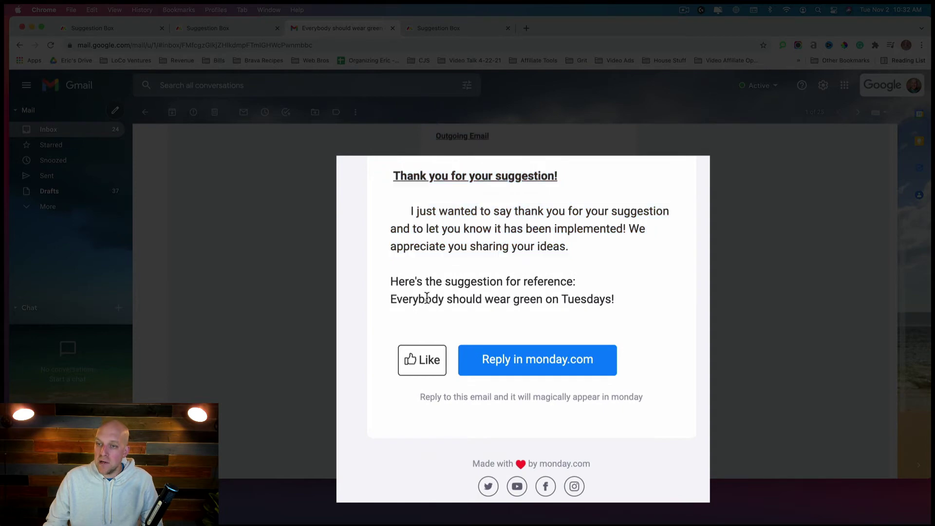
pyautogui.moveTo(391, 298); pyautogui.dragTo(618, 300)
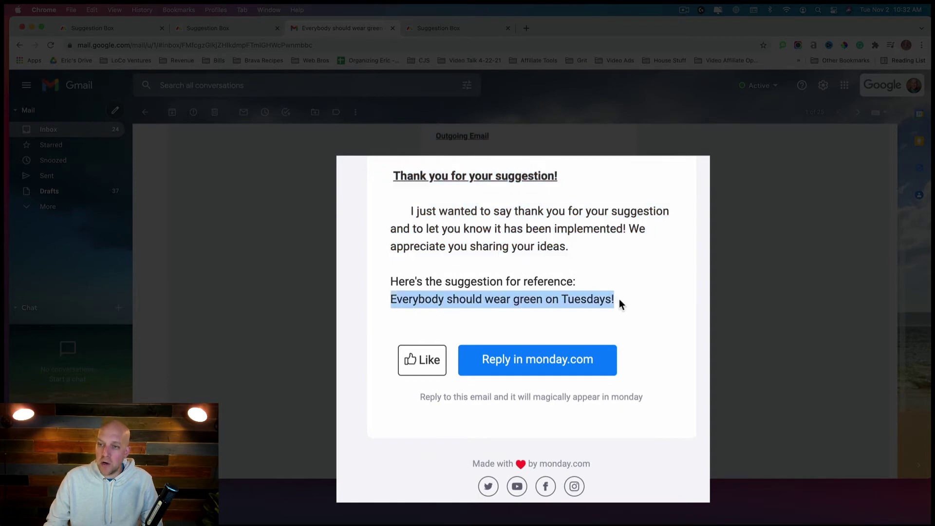
pyautogui.scroll(3, 460, 219)
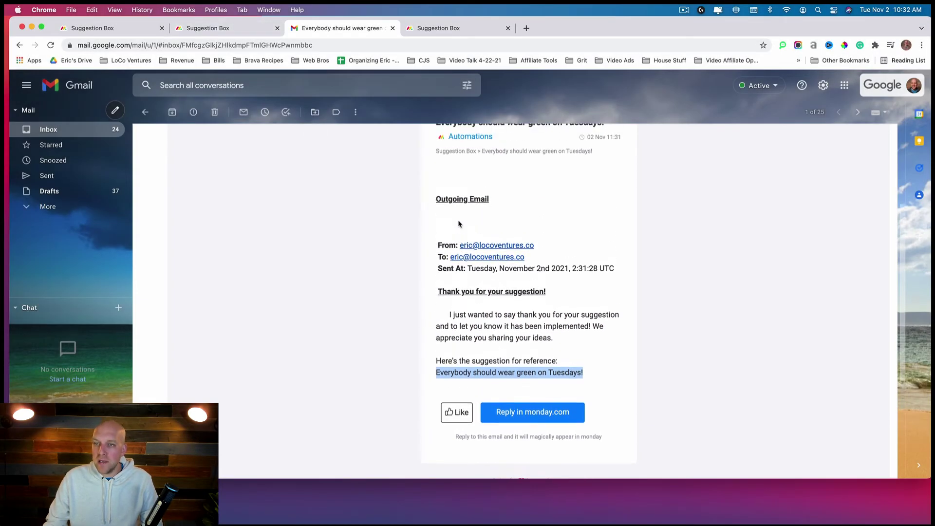
pyautogui.scroll(-1, 460, 225)
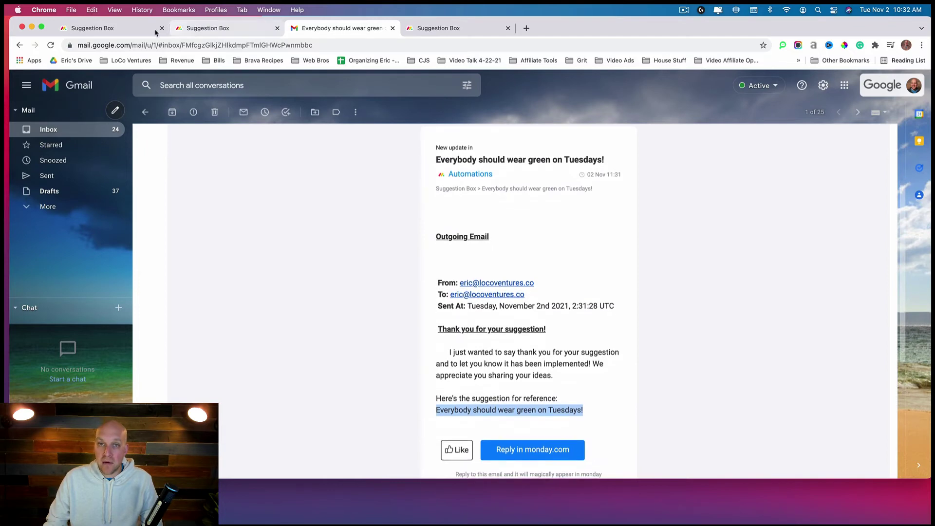
pyautogui.click(111, 31)
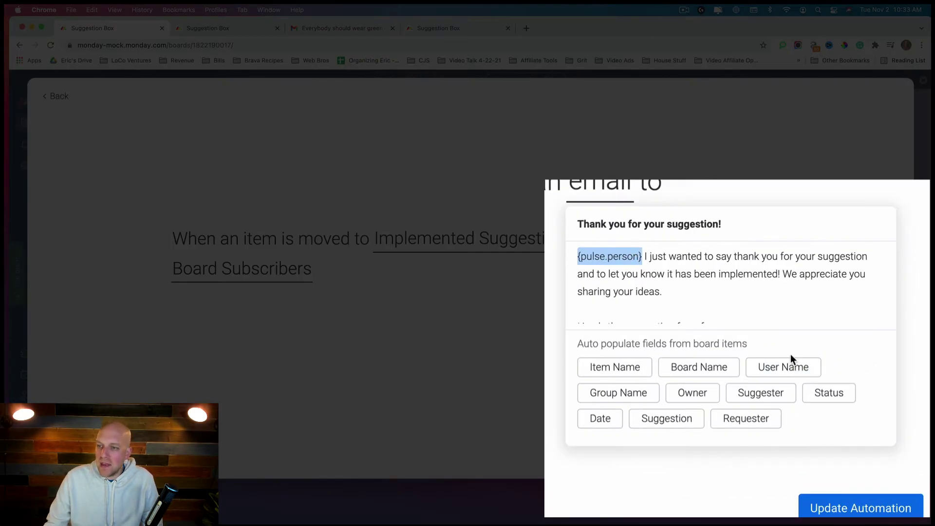
# Step: Go back to the automations list and close it to show the board
pyautogui.click(57, 98)
pyautogui.click(898, 96)
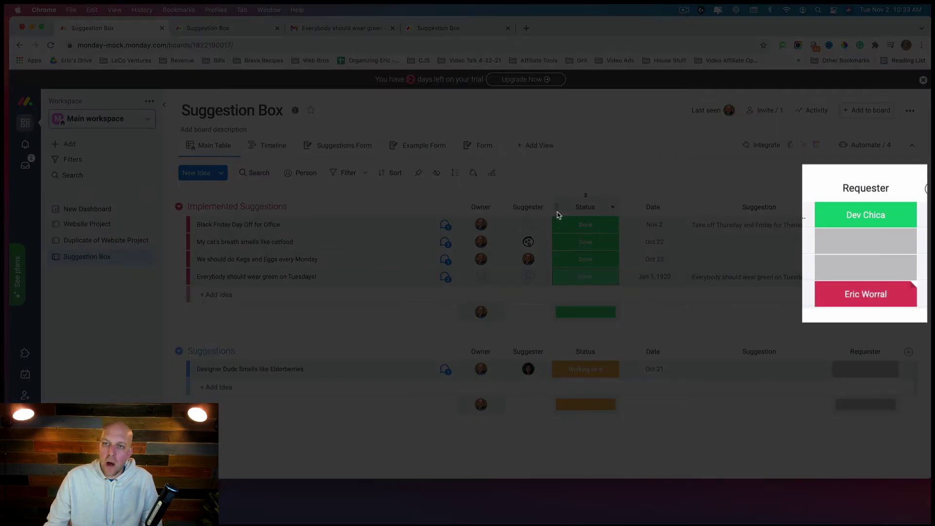
# Step: In the thank-you email, remove {pulse.person}, greet via {pulse.status_18}, and update the automation
pyautogui.click(857, 146)
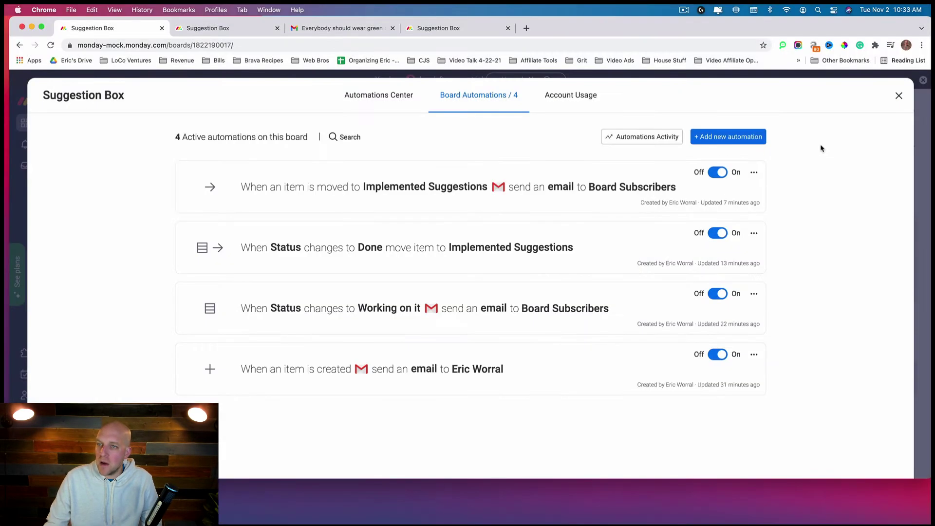
pyautogui.click(457, 186)
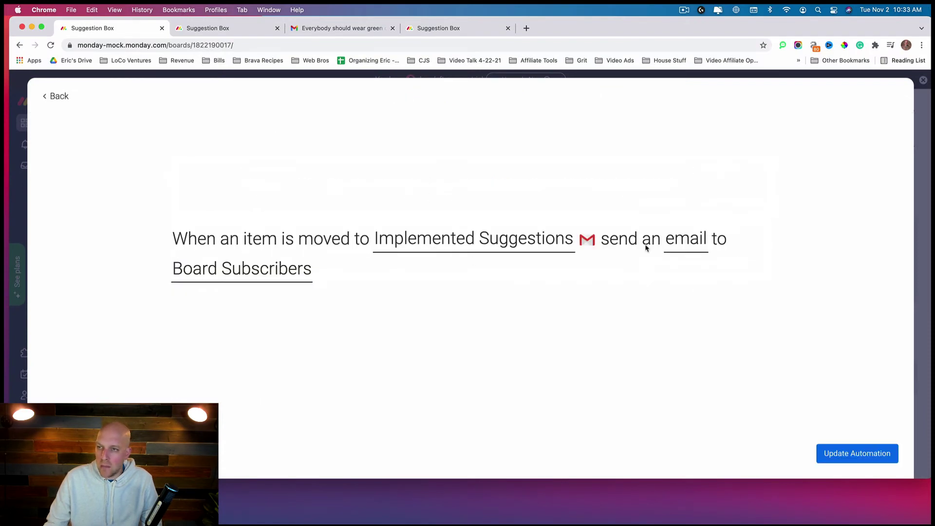
pyautogui.click(687, 243)
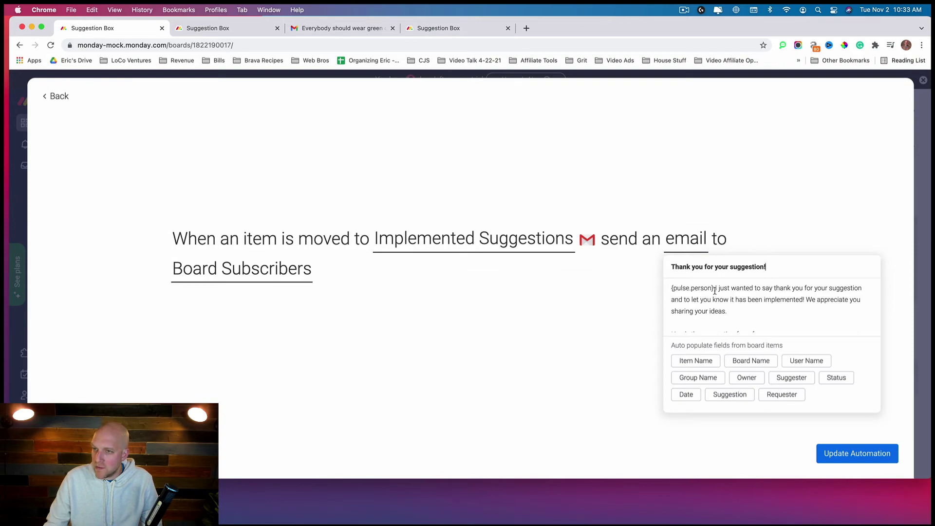
pyautogui.moveTo(713, 288); pyautogui.dragTo(672, 287)
pyautogui.press('BackSpace')
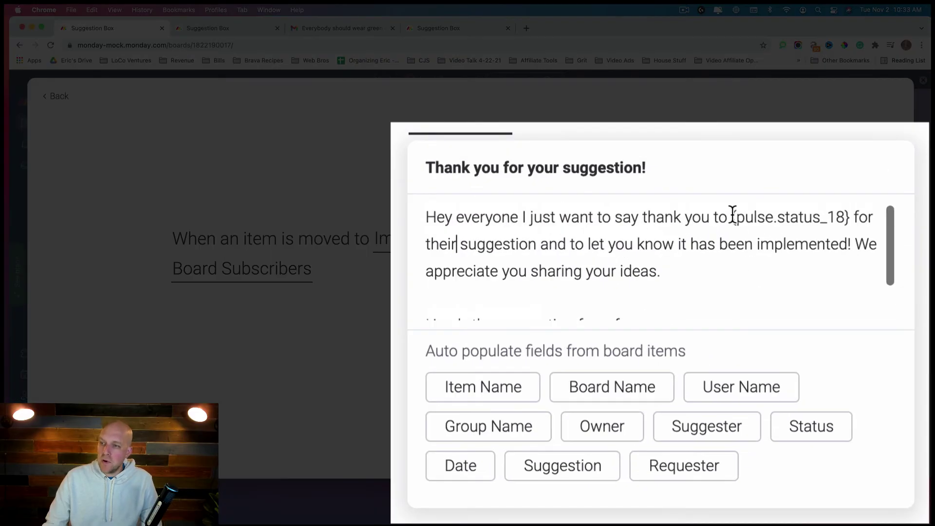
pyautogui.moveTo(733, 214); pyautogui.dragTo(850, 214)
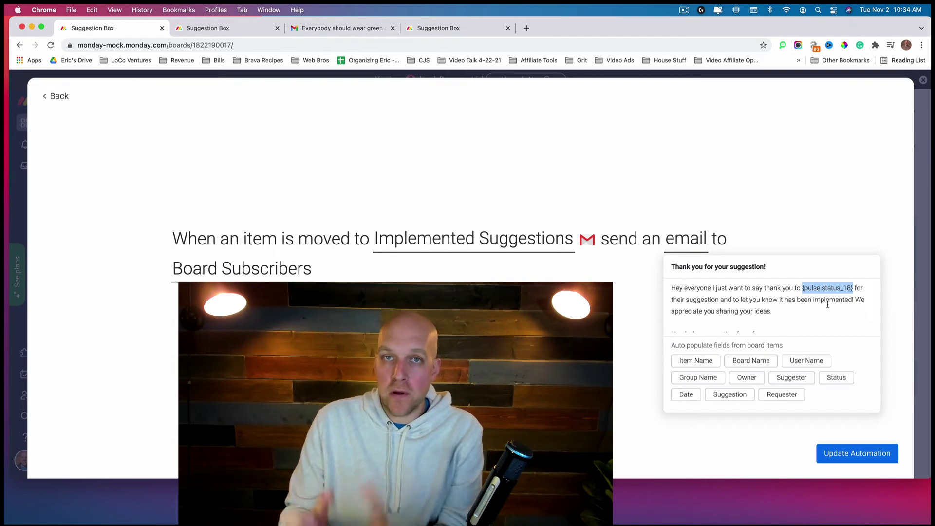
pyautogui.click(879, 452)
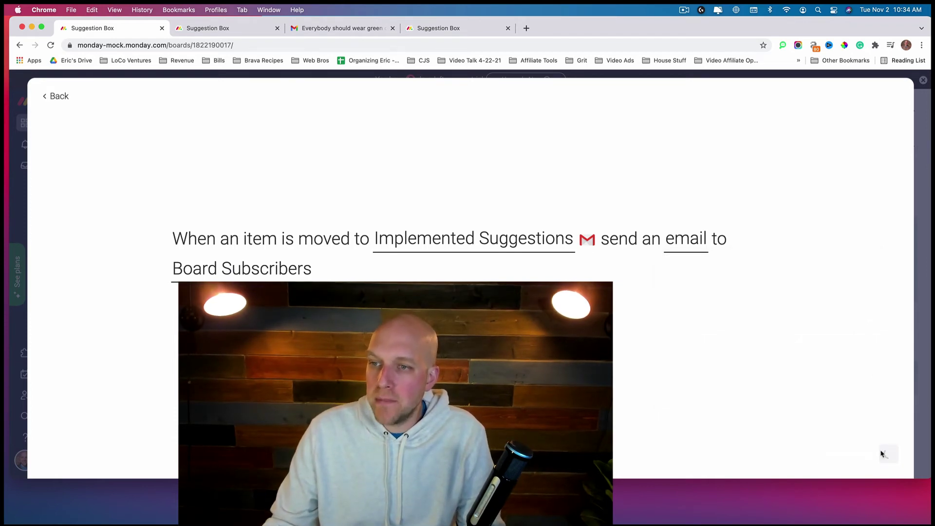
# Step: Copy the Suggestions Form's shareable link and load the form in the spare browser tab
pyautogui.click(899, 95)
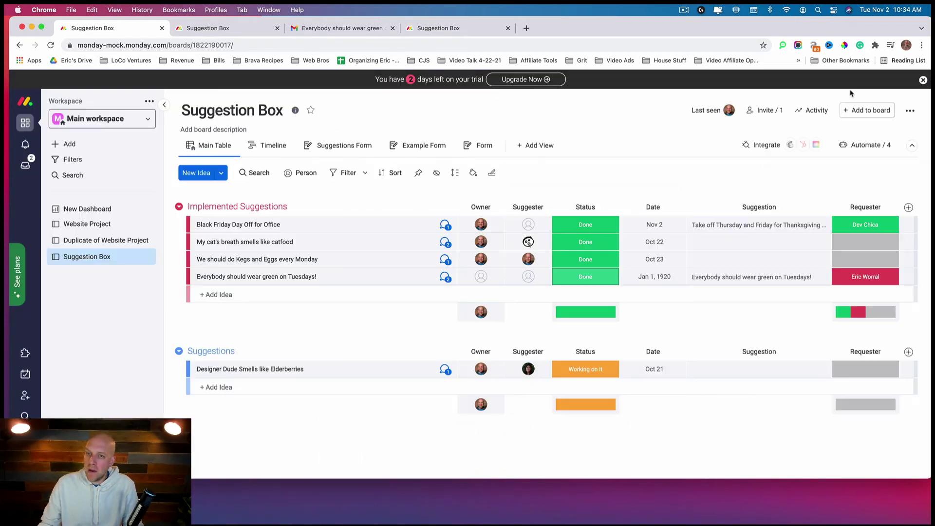
pyautogui.click(333, 145)
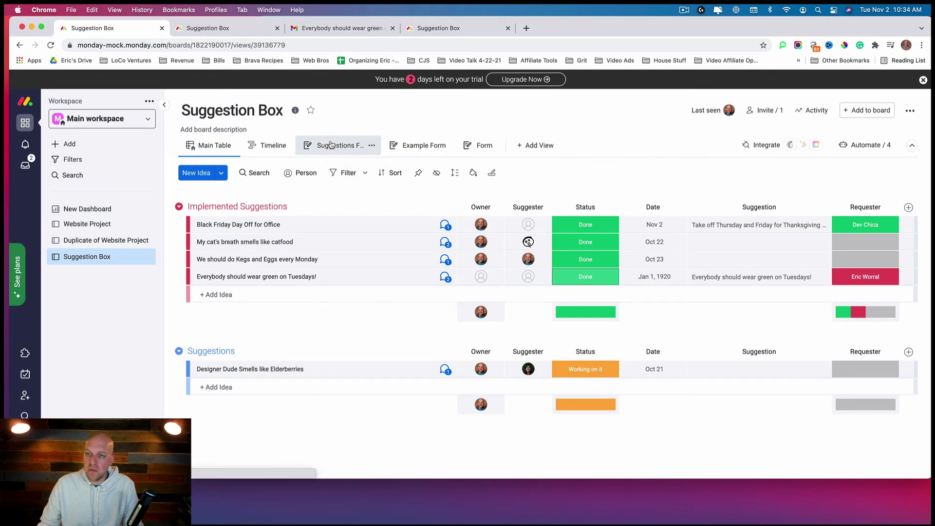
pyautogui.click(838, 171)
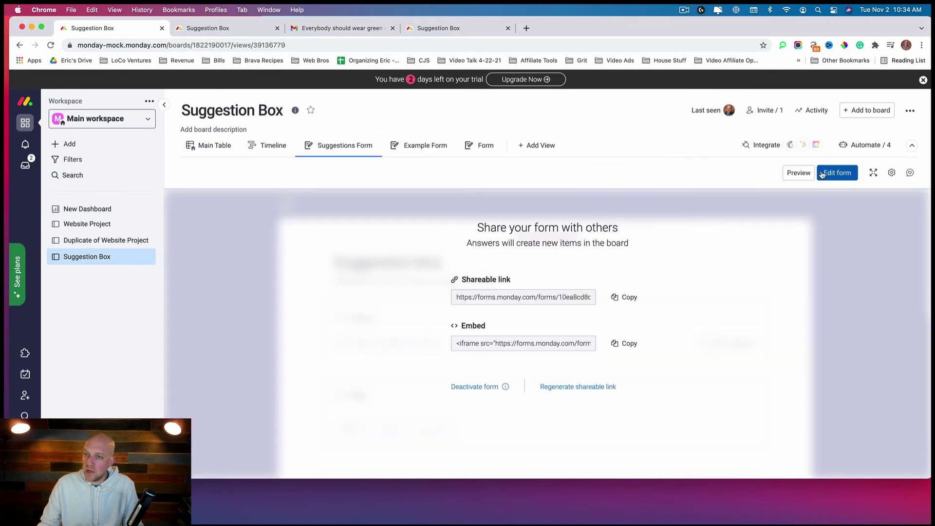
pyautogui.click(626, 297)
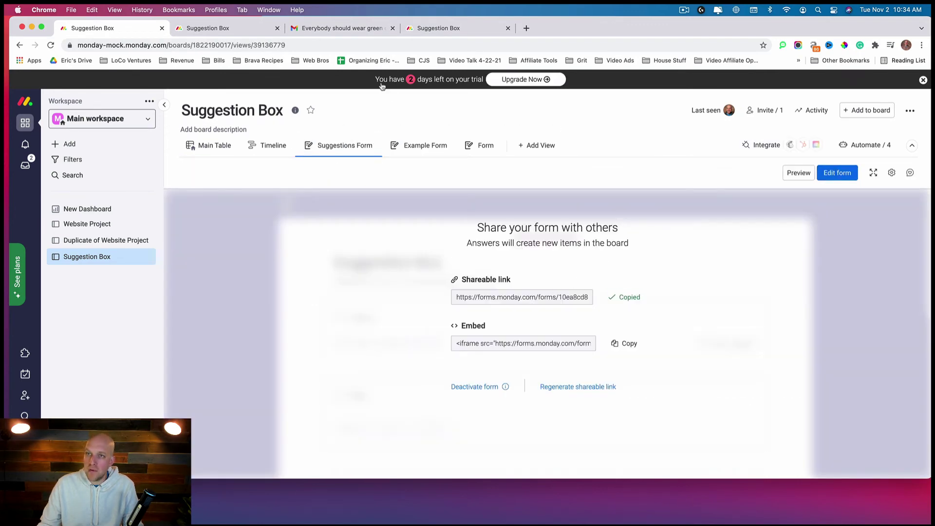
pyautogui.click(436, 28)
pyautogui.click(367, 44)
pyautogui.press('super+v')
pyautogui.press('Return')
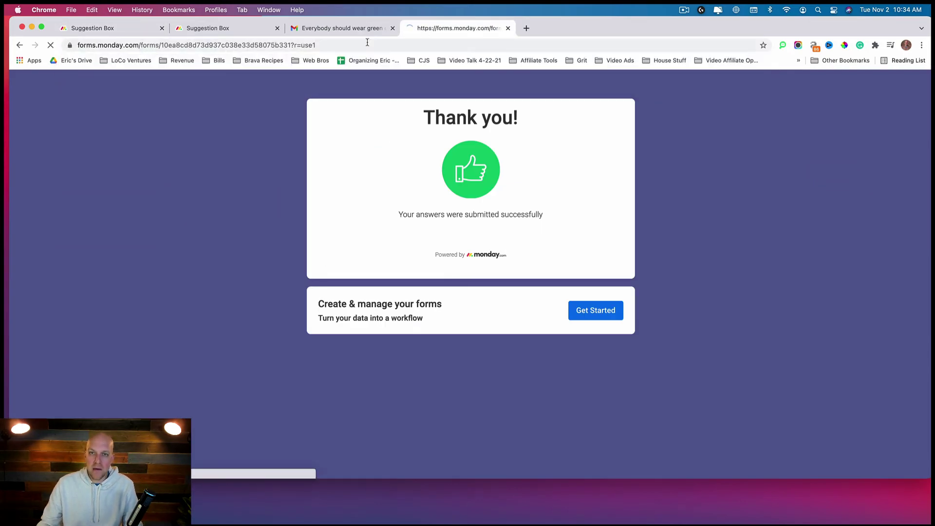
# Step: Set the form's date to Feb 2, 1924
pyautogui.click(365, 186)
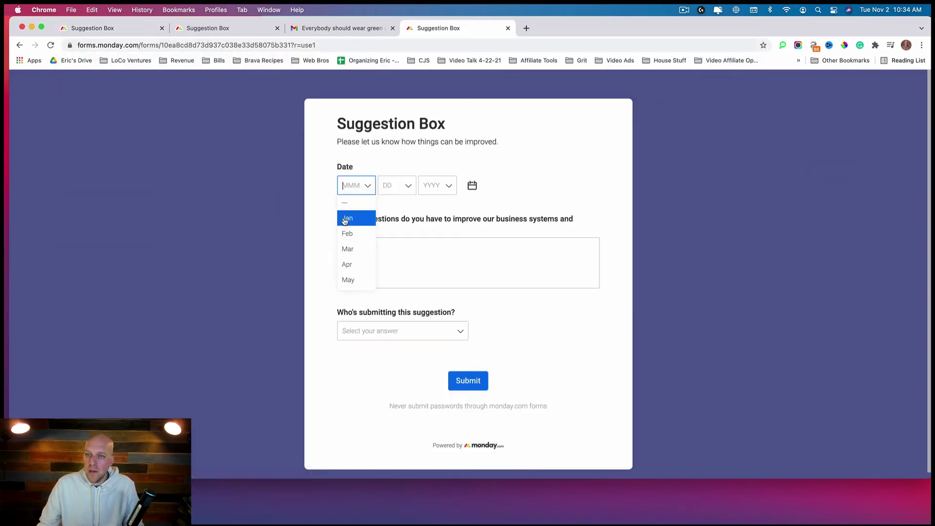
pyautogui.click(347, 233)
pyautogui.click(393, 186)
pyautogui.click(396, 234)
pyautogui.click(437, 186)
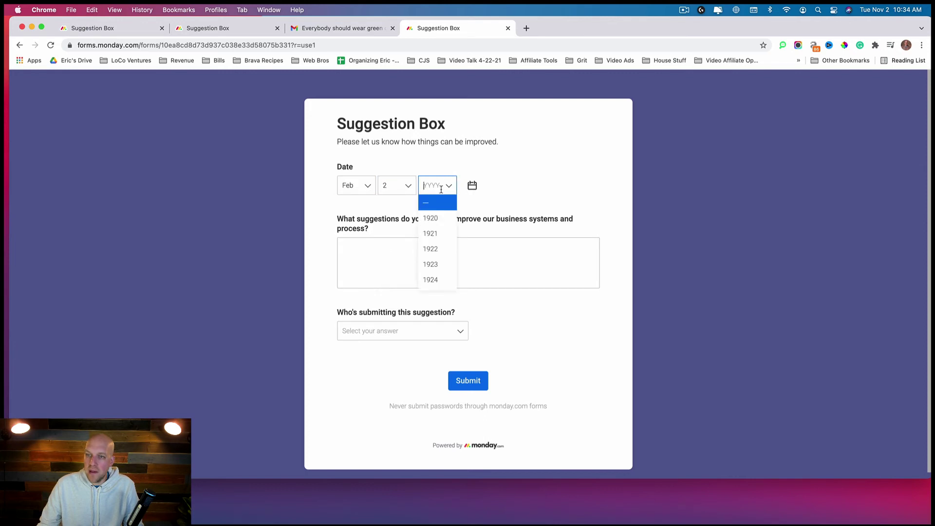
pyautogui.click(435, 278)
# Step: Enter the bell-ringing suggestion, pick the submitter, submit, and return to the board
pyautogui.click(396, 262)
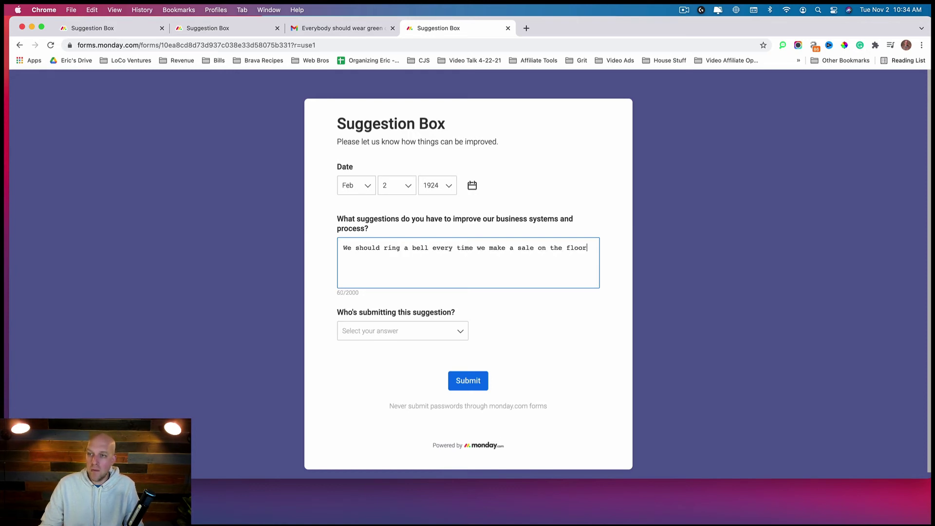
pyautogui.click(383, 336)
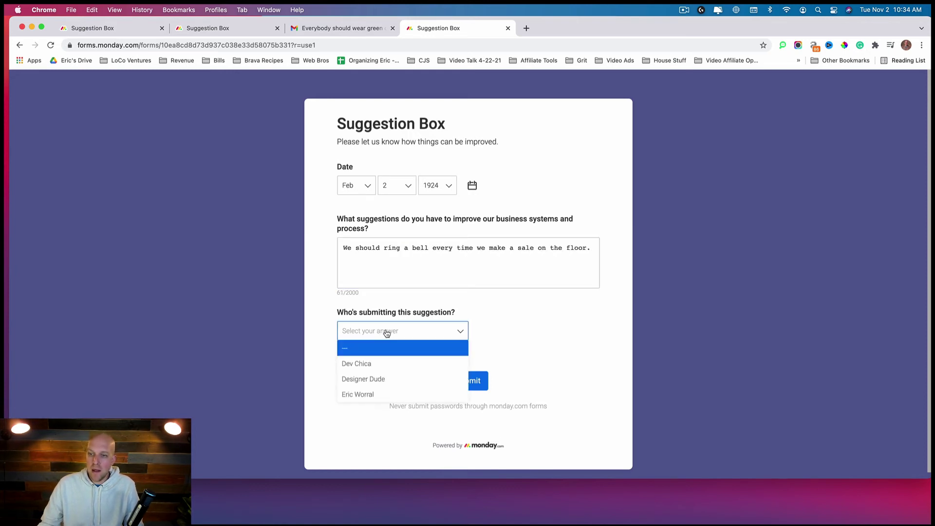
pyautogui.click(373, 366)
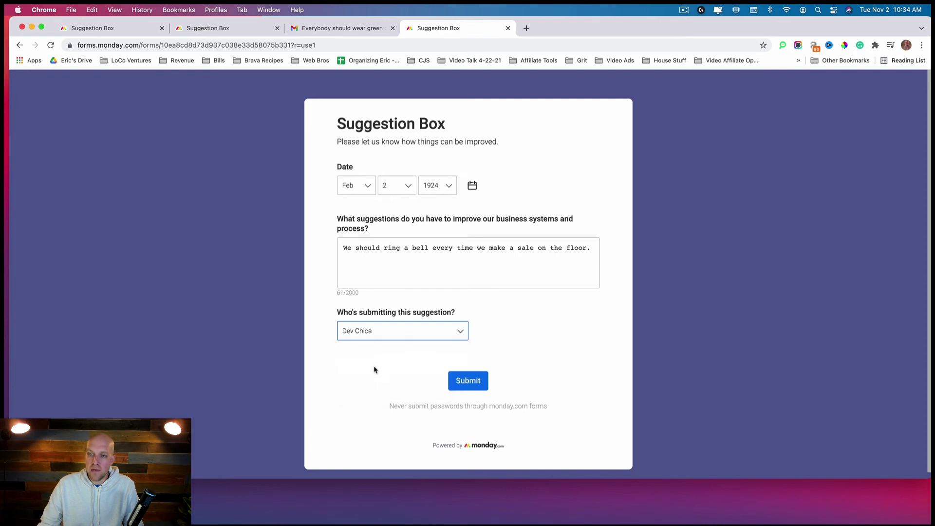
pyautogui.click(476, 380)
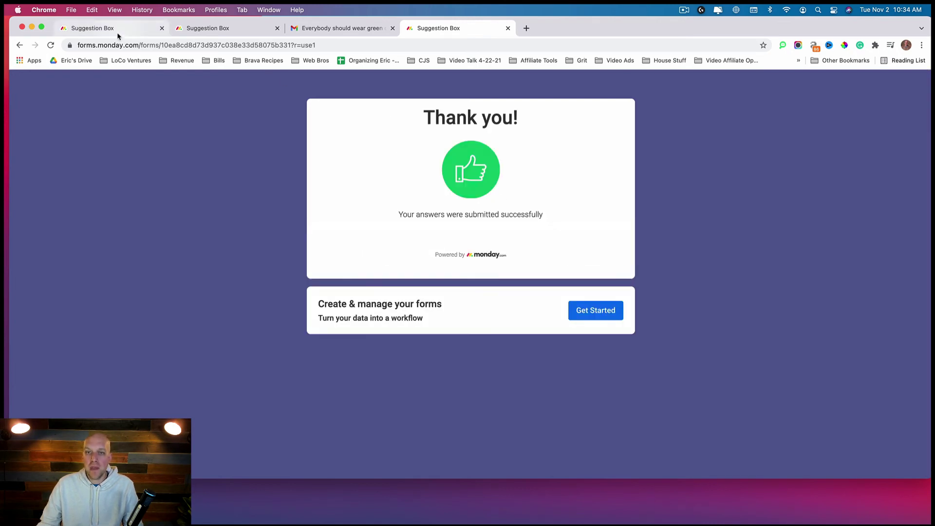
pyautogui.click(116, 30)
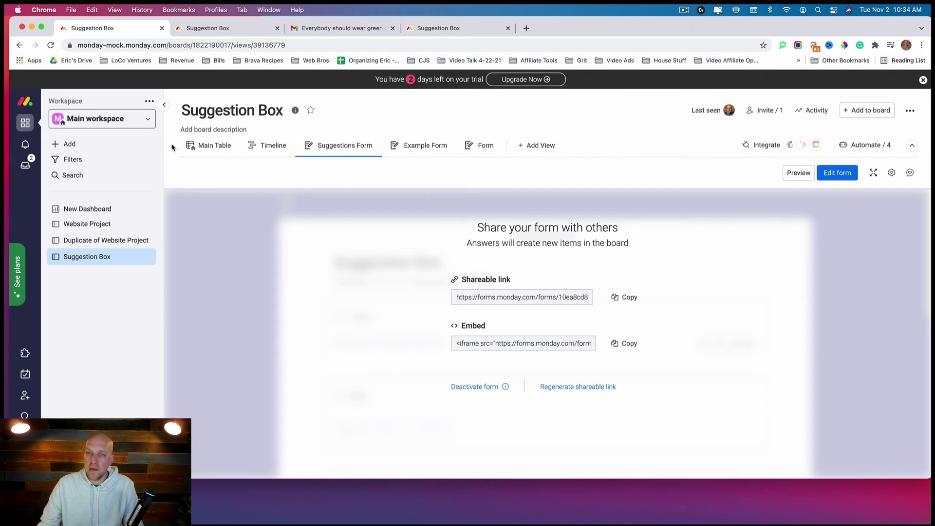
# Step: Delete the Incoming form answer test item from the Main Table
pyautogui.click(220, 146)
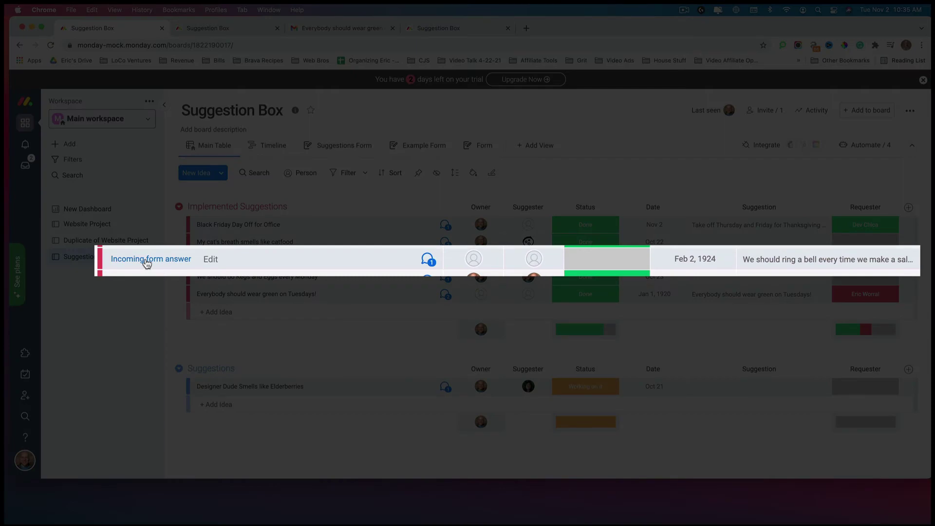
pyautogui.rightClick(146, 263)
pyautogui.click(234, 426)
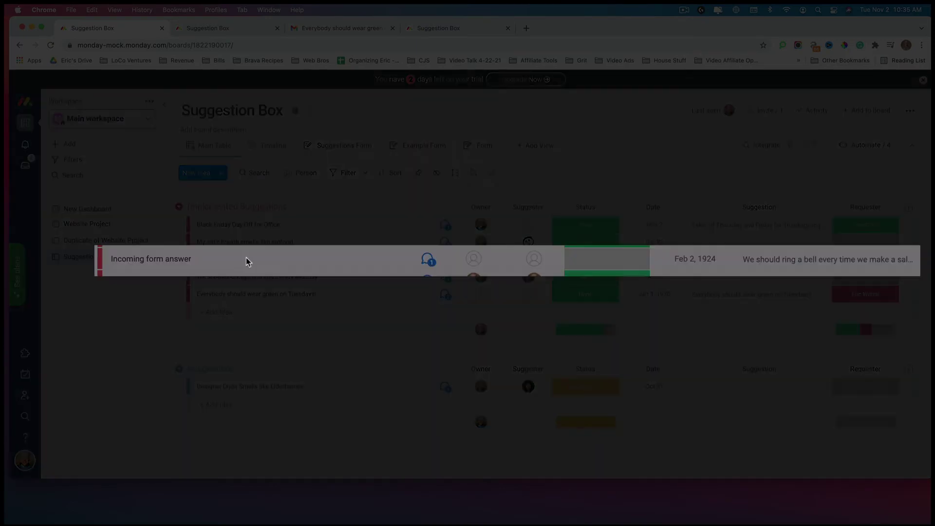
pyautogui.click(587, 144)
# Step: Drag the Suggestions group above Implemented Suggestions
pyautogui.click(335, 147)
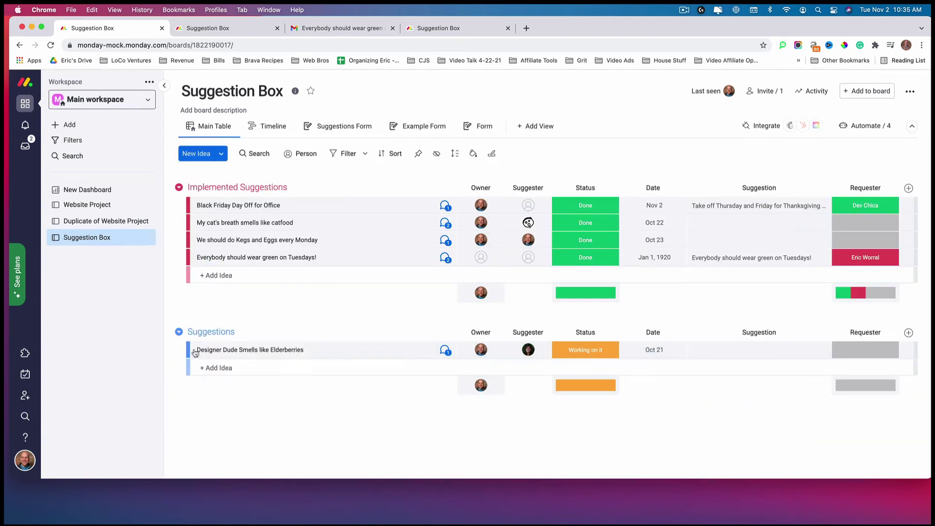
pyautogui.moveTo(195, 352); pyautogui.dragTo(314, 316)
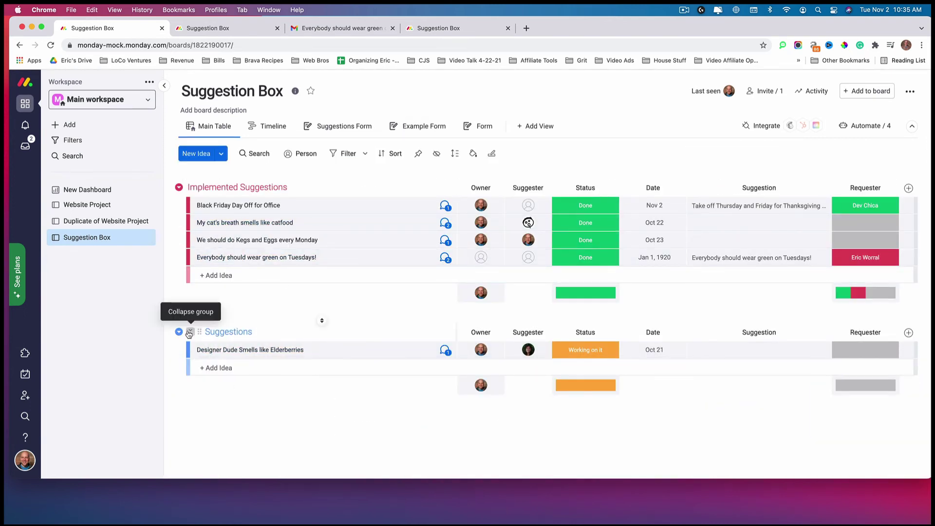
pyautogui.moveTo(199, 331); pyautogui.dragTo(197, 184)
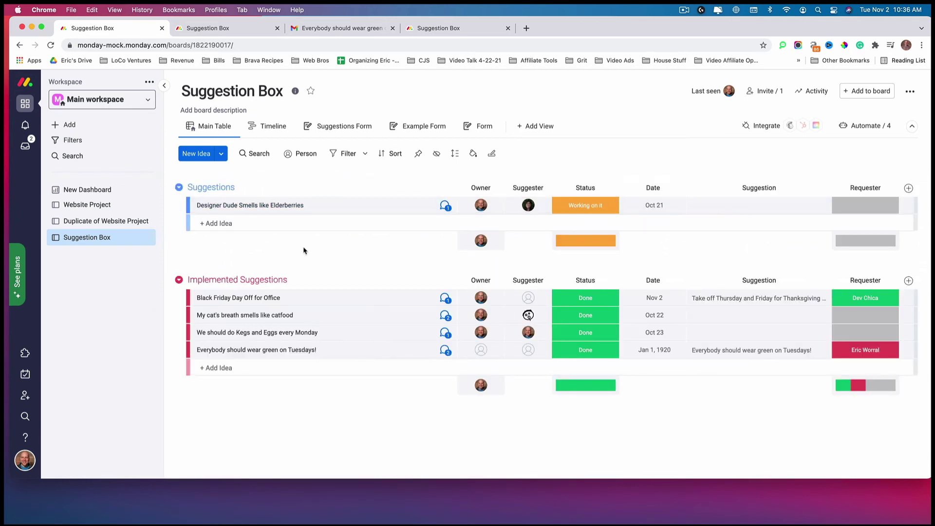
# Step: Rename the new form submission to 'Ring a Bell' and set its Status to Done
pyautogui.click(228, 29)
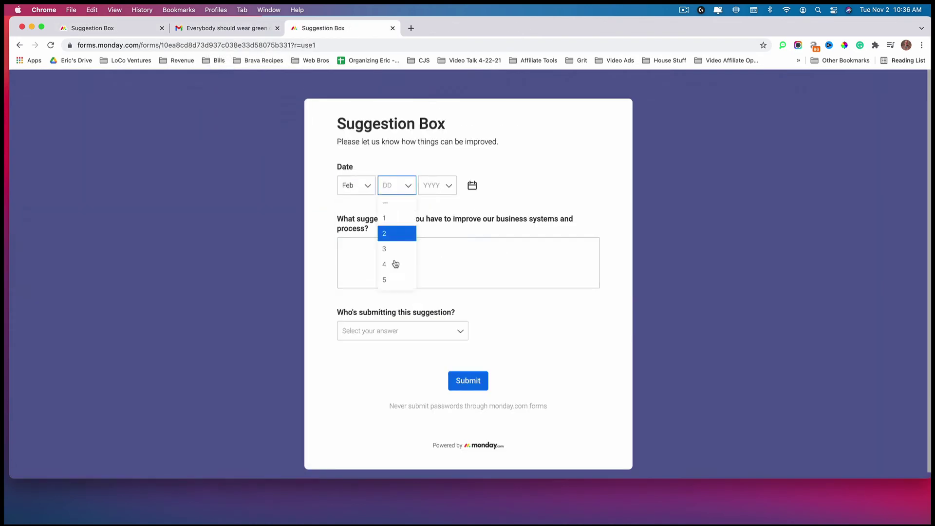
pyautogui.click(392, 265)
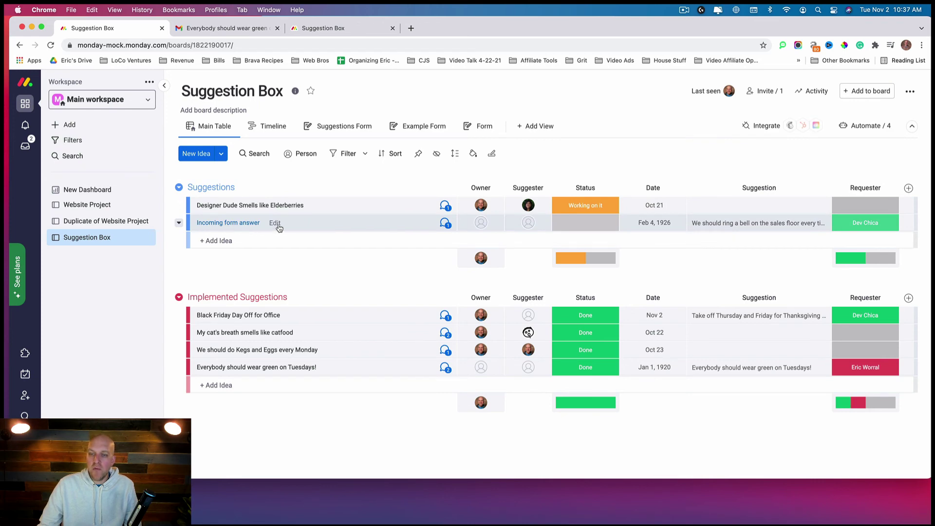
pyautogui.click(275, 223)
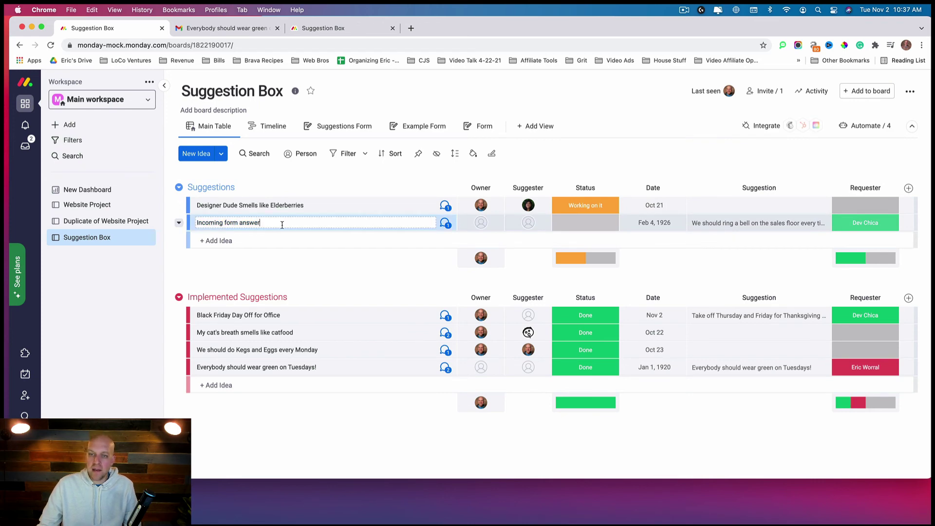
pyautogui.moveTo(282, 224); pyautogui.dragTo(174, 225)
pyautogui.write('Ring a Bell')
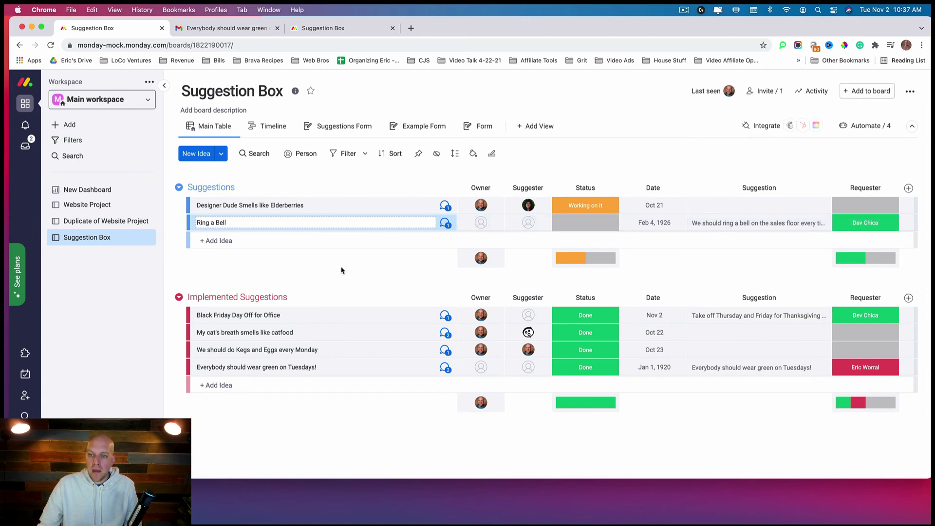
pyautogui.press('Return')
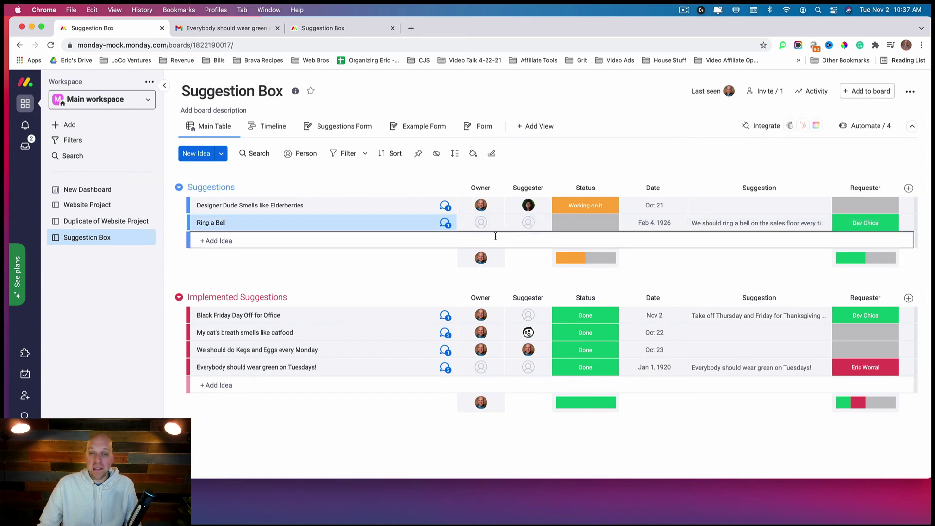
pyautogui.click(602, 227)
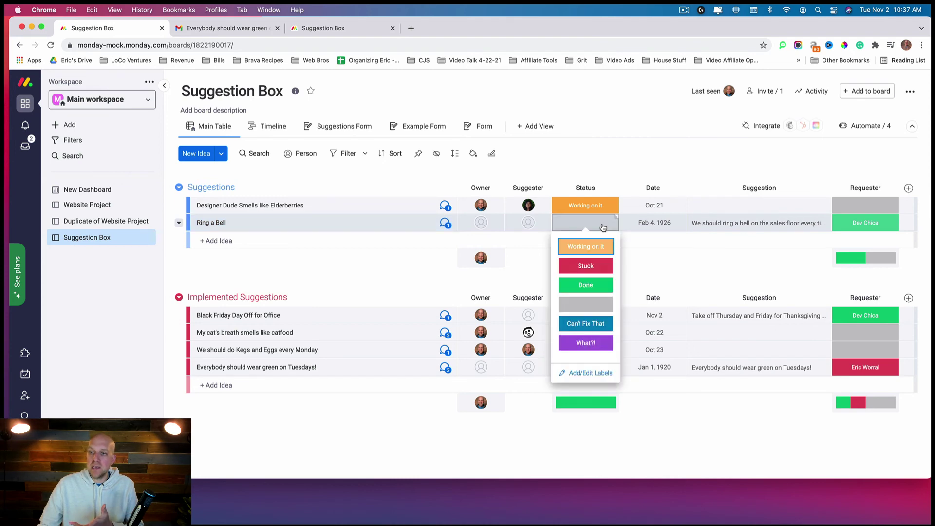
pyautogui.click(592, 288)
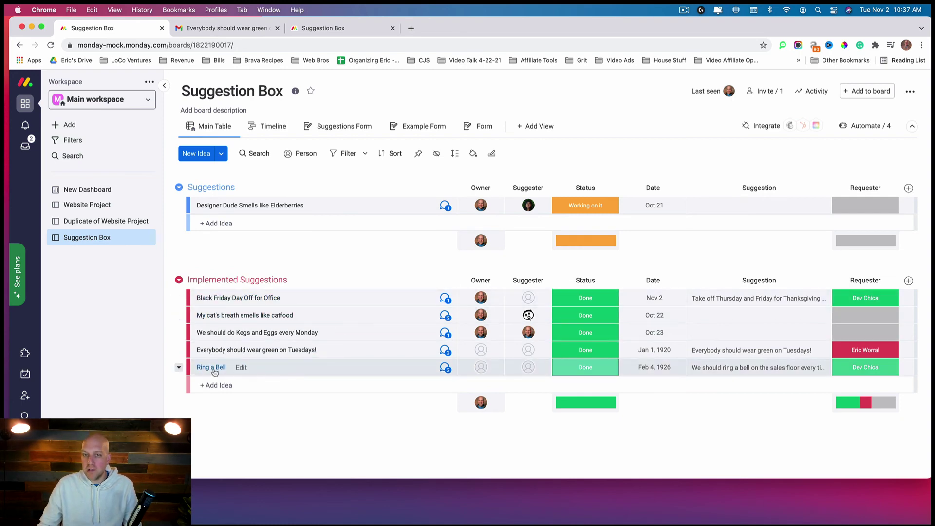
# Step: Open the automated thank-you email in Gmail and highlight the submitter's name and quoted suggestion
pyautogui.click(219, 29)
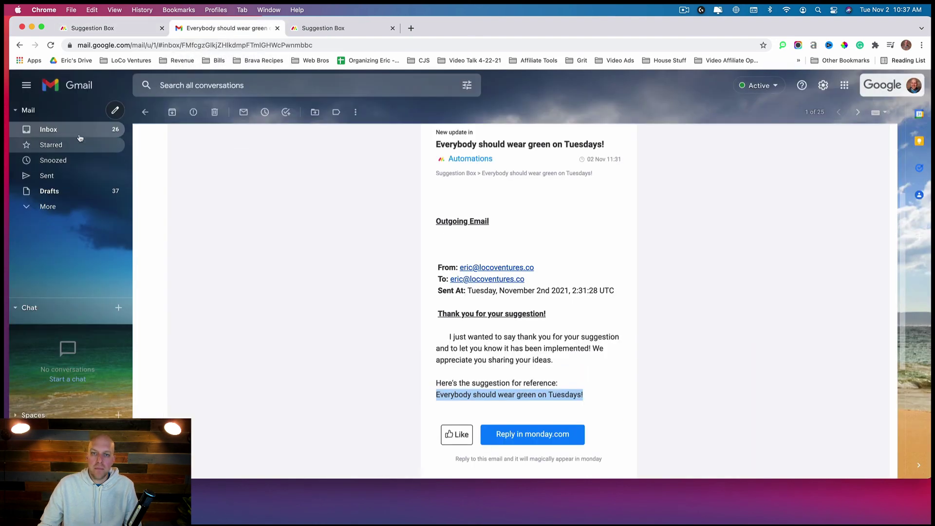
pyautogui.click(46, 127)
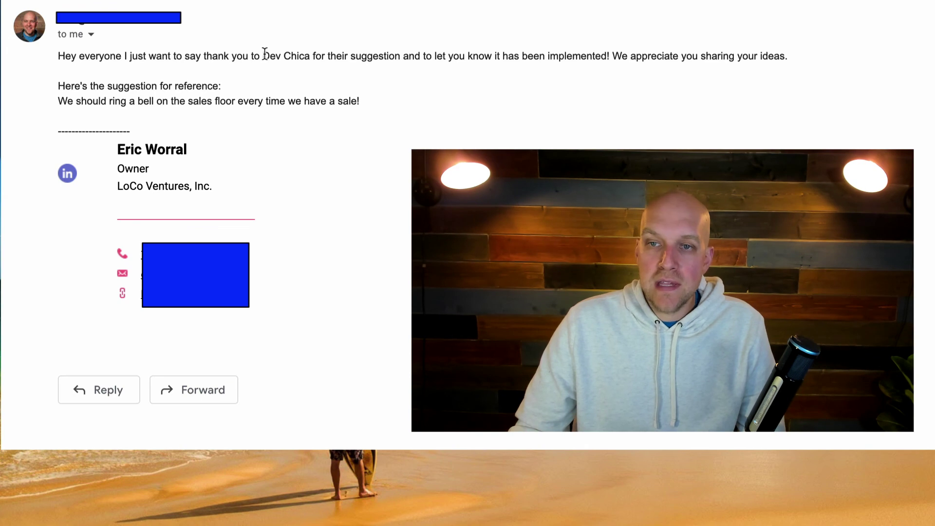
pyautogui.moveTo(263, 55); pyautogui.dragTo(310, 56)
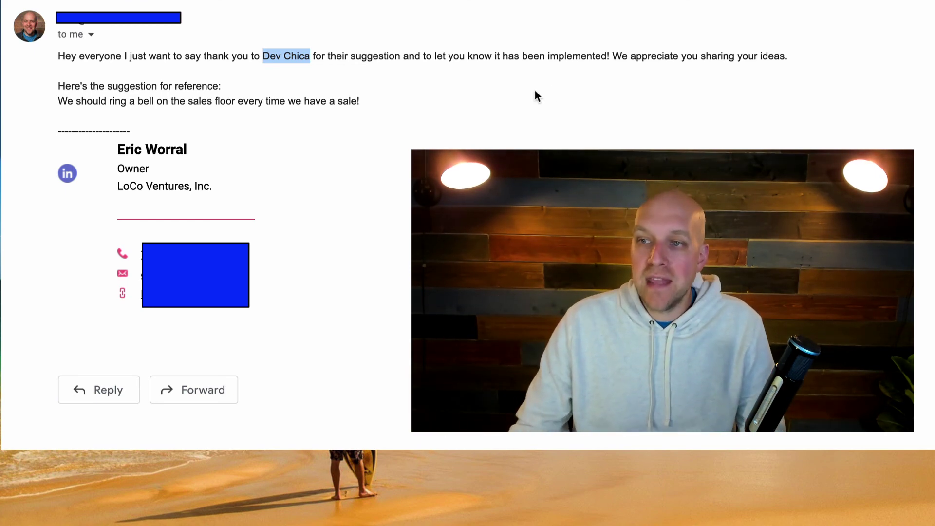
pyautogui.moveTo(363, 100); pyautogui.dragTo(54, 100)
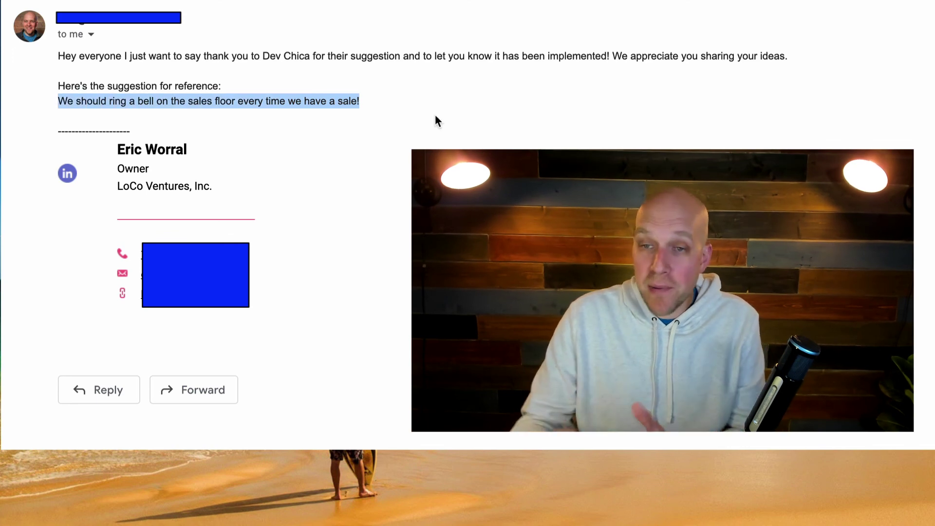